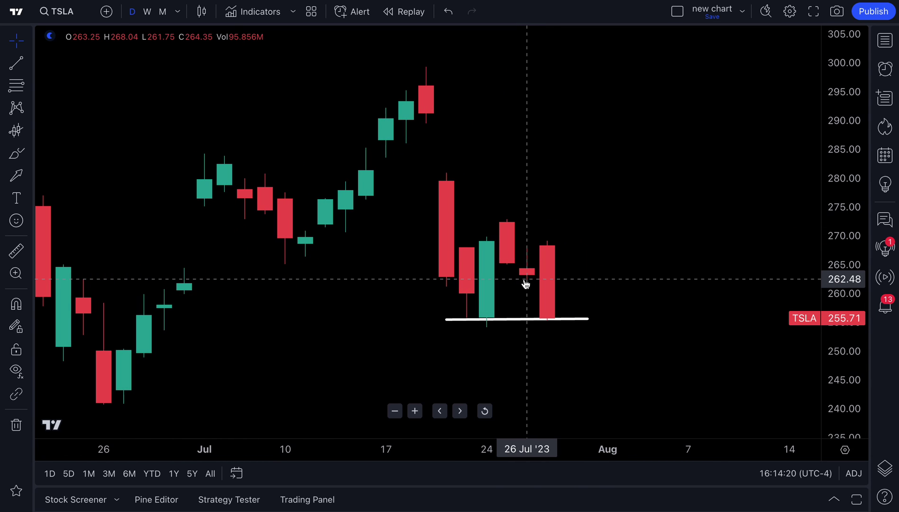
# Step: Open the watchlist panel and view Tesla's Financials dashboard on its income statements
pyautogui.click(884, 42)
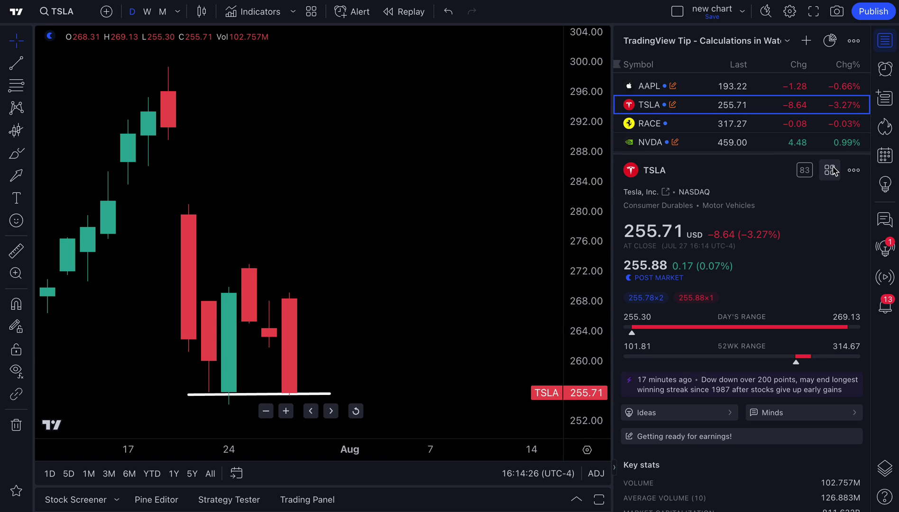
pyautogui.click(831, 171)
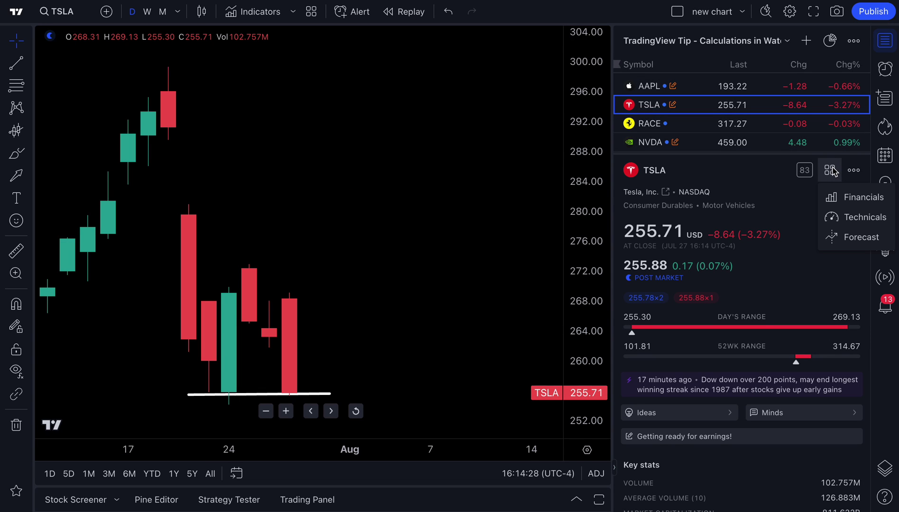
pyautogui.click(846, 201)
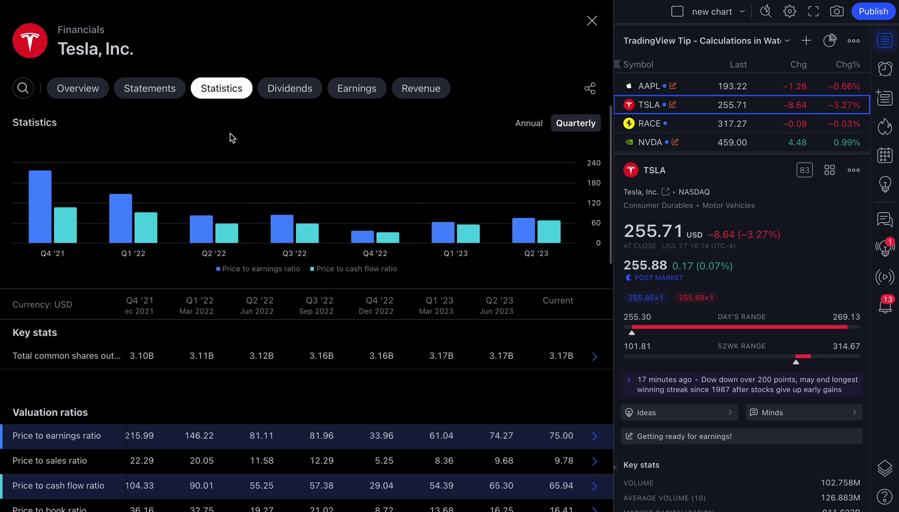
pyautogui.click(153, 91)
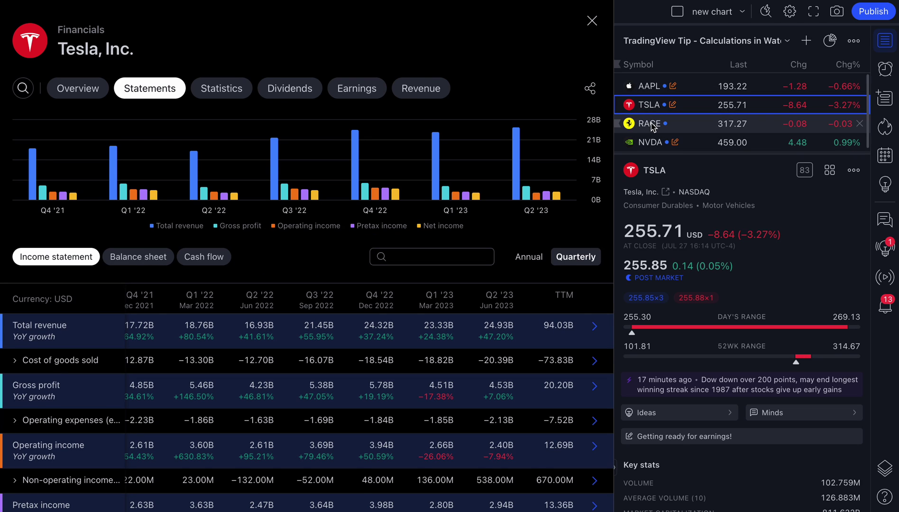
# Step: Switch Tesla's metrics view to the Technicals dashboard, then to Forecast
pyautogui.click(829, 179)
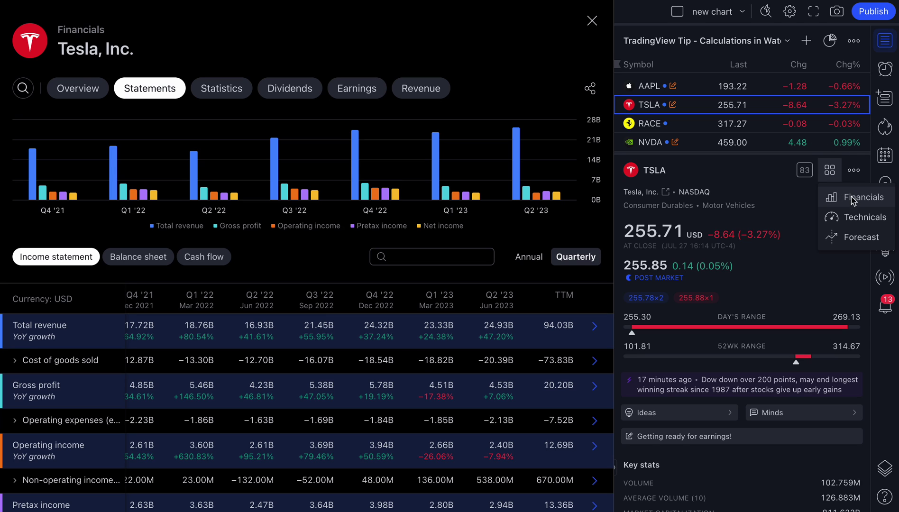
pyautogui.click(857, 218)
pyautogui.click(829, 171)
pyautogui.click(865, 243)
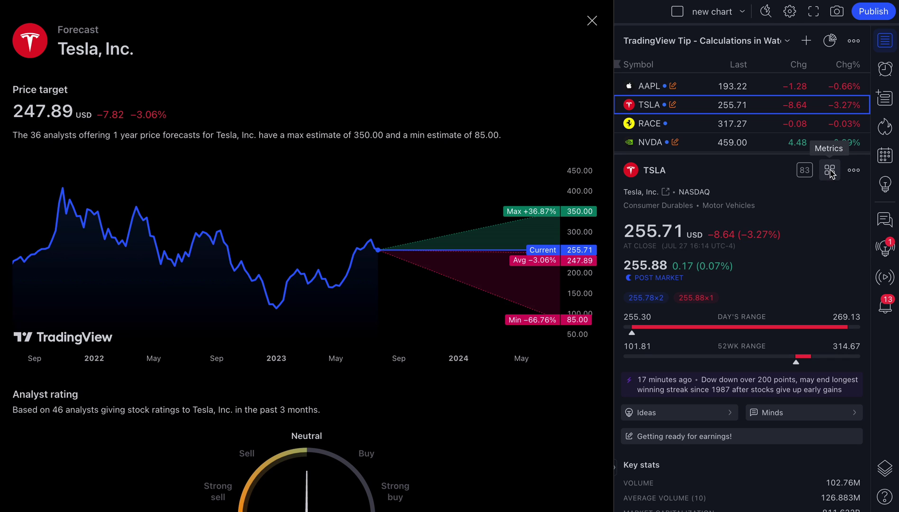
# Step: Close the Forecast dashboard back to the TSLA daily chart, dismissing the chart type list
pyautogui.click(592, 20)
pyautogui.click(202, 12)
pyautogui.click(488, 134)
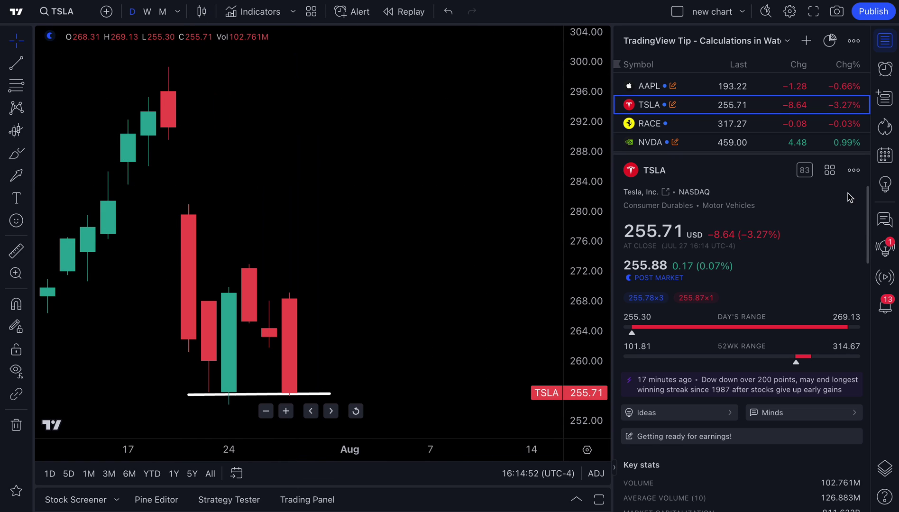
pyautogui.click(829, 170)
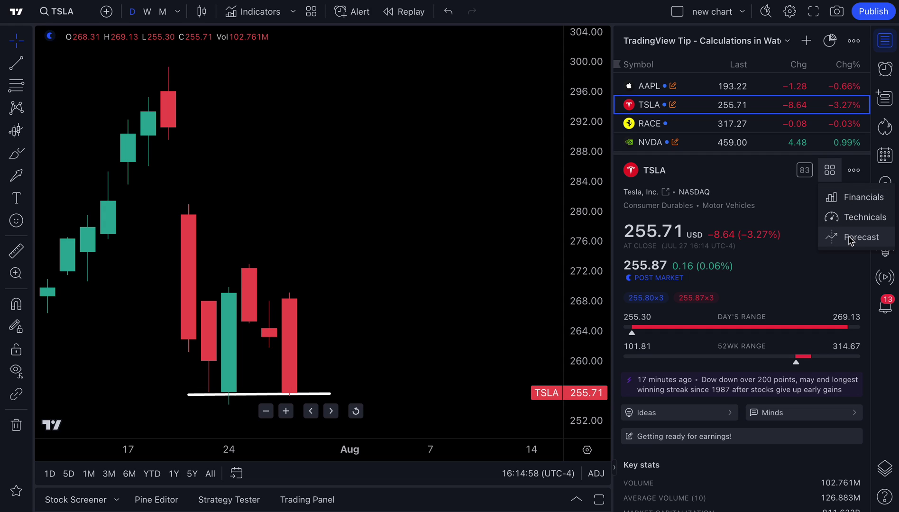
pyautogui.click(855, 202)
pyautogui.click(592, 20)
pyautogui.click(885, 40)
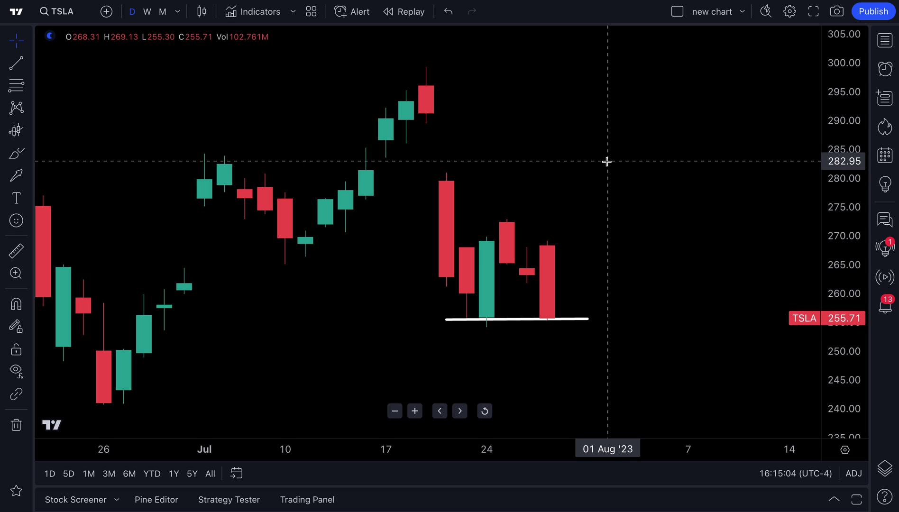
pyautogui.scroll(-3, 582, 176)
pyautogui.scroll(-2, 578, 192)
pyautogui.moveTo(574, 210); pyautogui.dragTo(419, 234)
pyautogui.scroll(2, 422, 241)
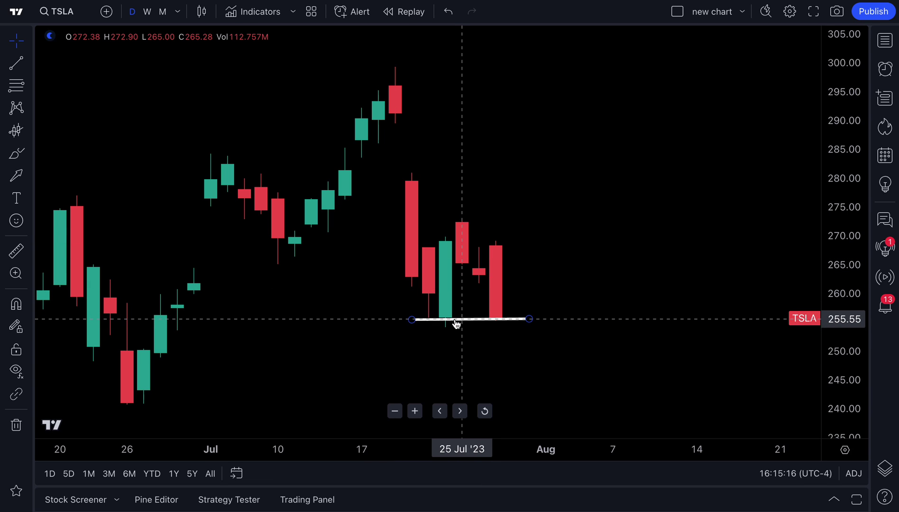
pyautogui.moveTo(456, 324)
pyautogui.mouseDown()
pyautogui.moveTo(455, 302)
pyautogui.moveTo(454, 324)
pyautogui.mouseUp()
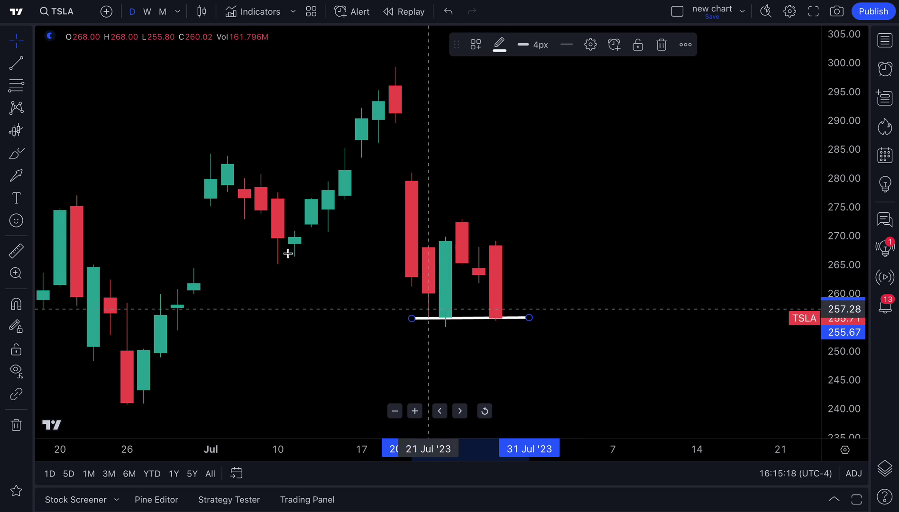
pyautogui.click(19, 175)
pyautogui.click(562, 203)
pyautogui.click(518, 250)
pyautogui.doubleClick(515, 250)
pyautogui.click(388, 247)
pyautogui.click(390, 286)
pyautogui.click(547, 181)
pyautogui.click(547, 180)
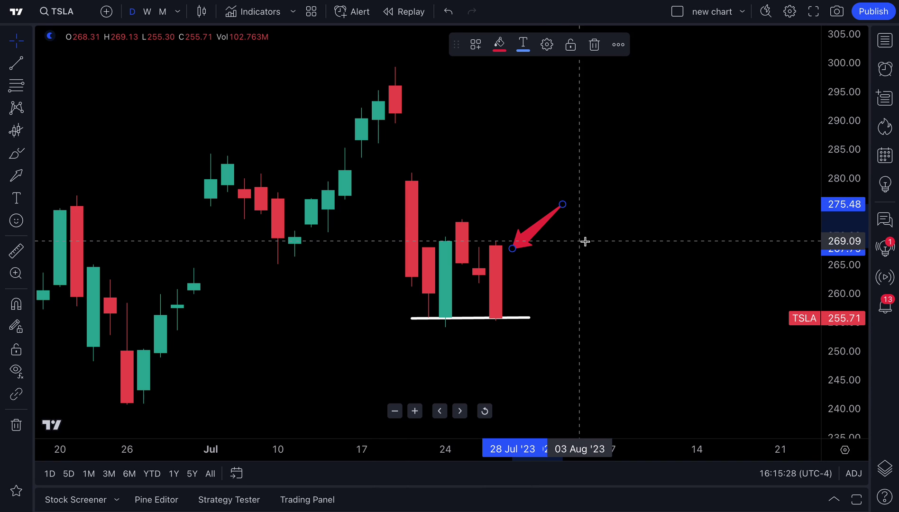
pyautogui.press('Delete')
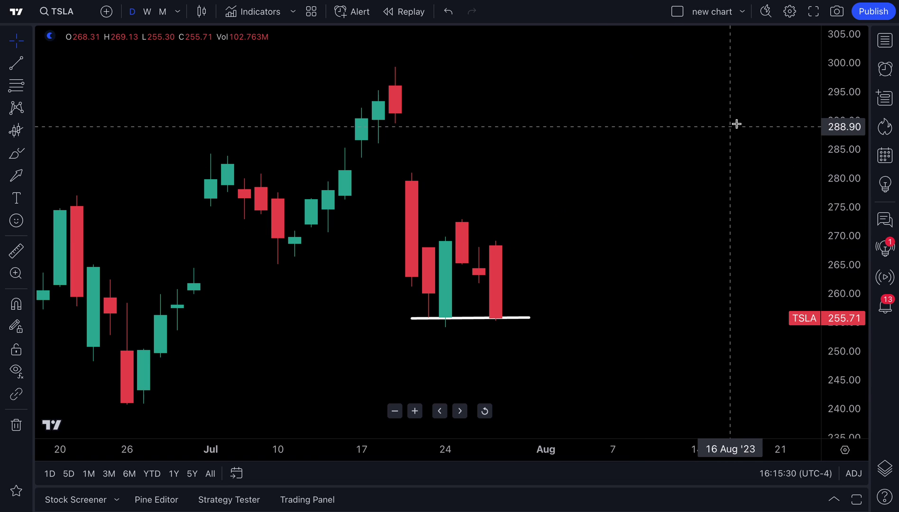
# Step: Reopen the watchlist and show Tesla's Financials Overview with 811.622B market cap and 75.00 P/E
pyautogui.click(885, 42)
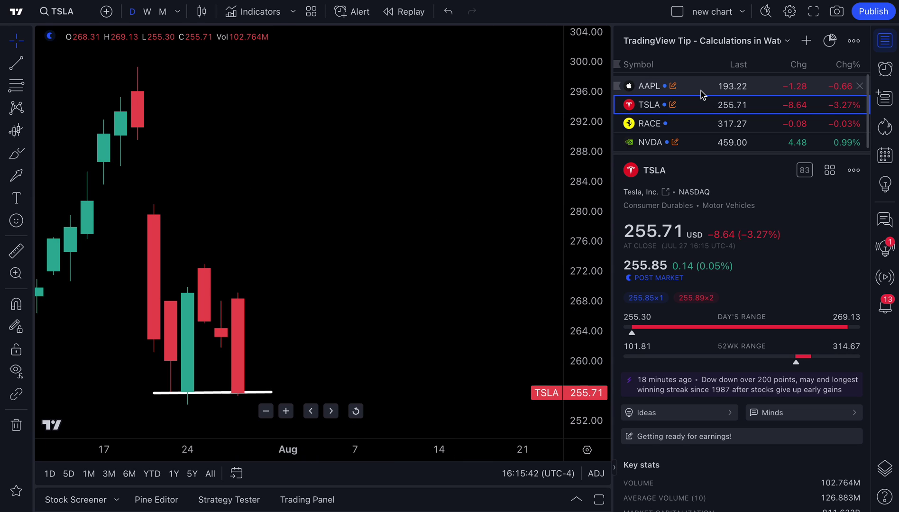
pyautogui.click(829, 173)
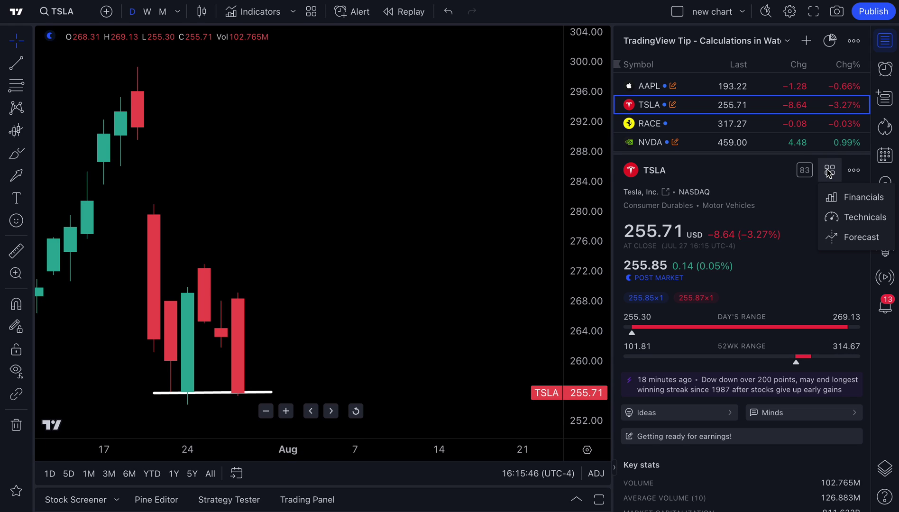
pyautogui.click(848, 198)
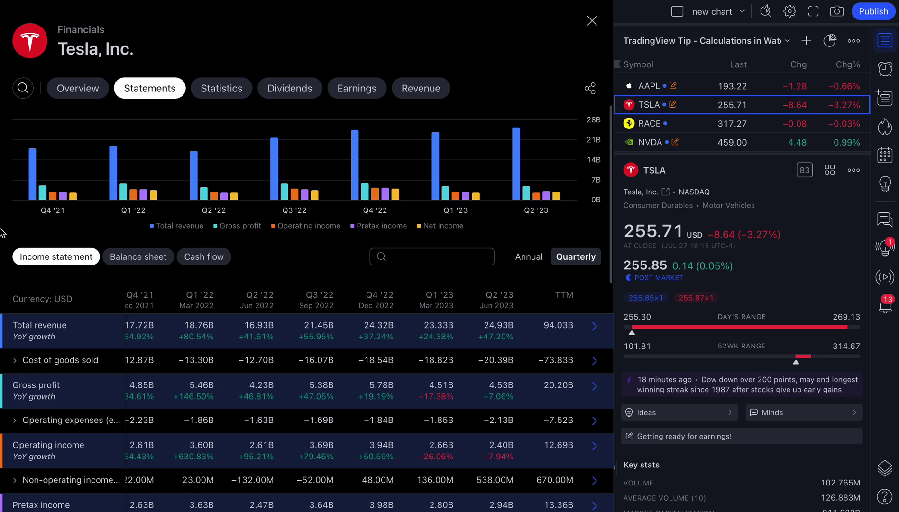
pyautogui.click(83, 88)
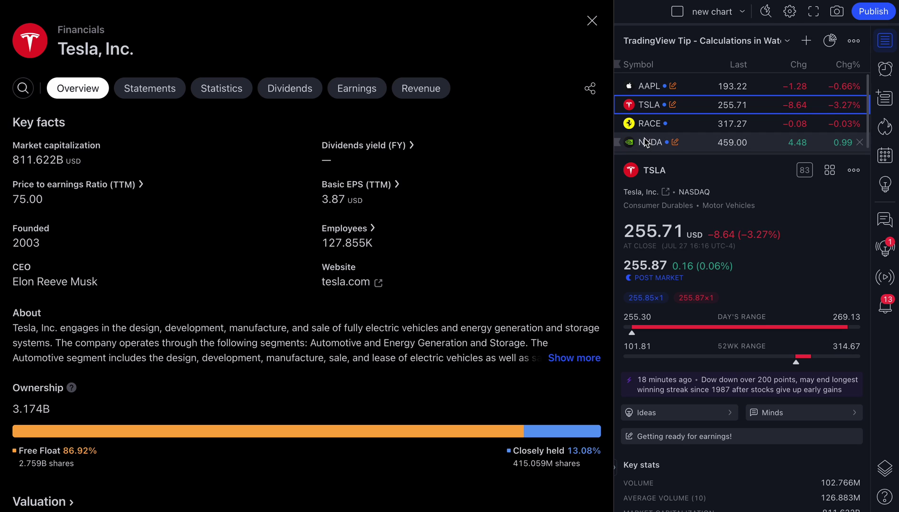
# Step: Step Financials through Apple and Ferrari's statements, statistics and earnings, then switch to NVIDIA
pyautogui.click(650, 88)
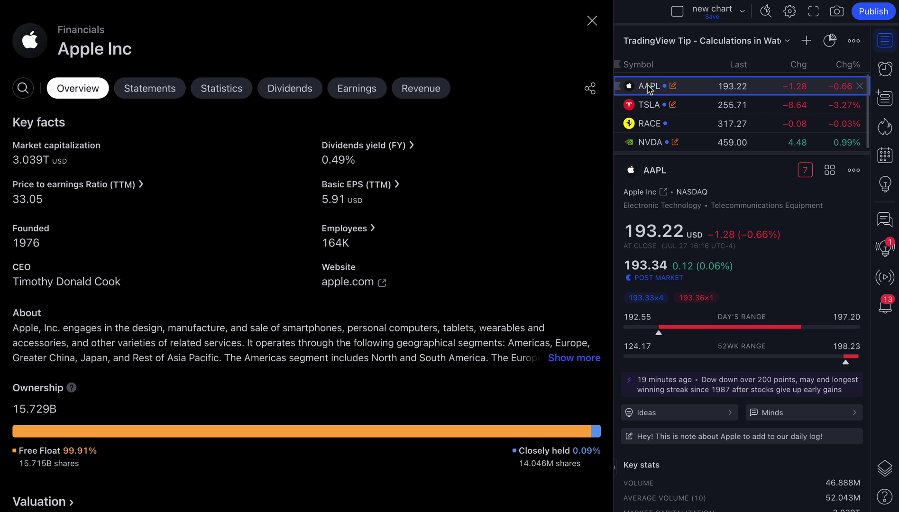
pyautogui.click(649, 124)
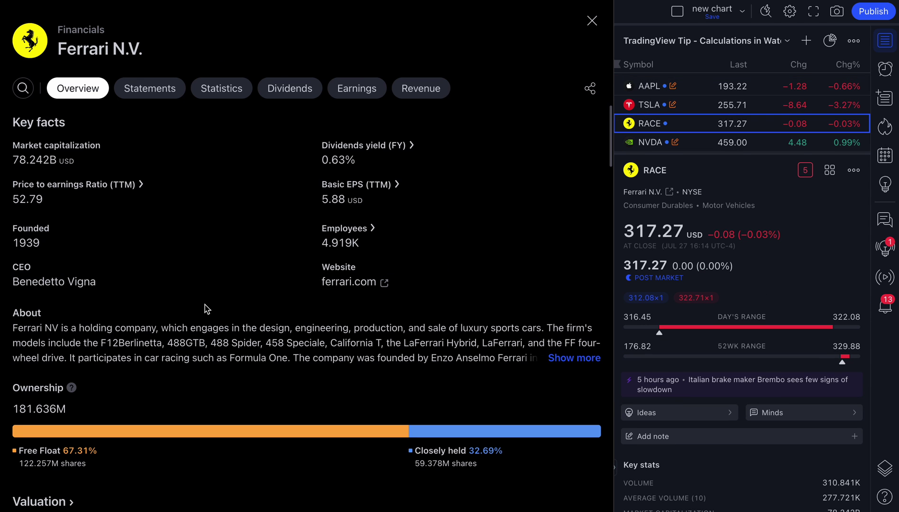
pyautogui.click(142, 91)
pyautogui.click(223, 91)
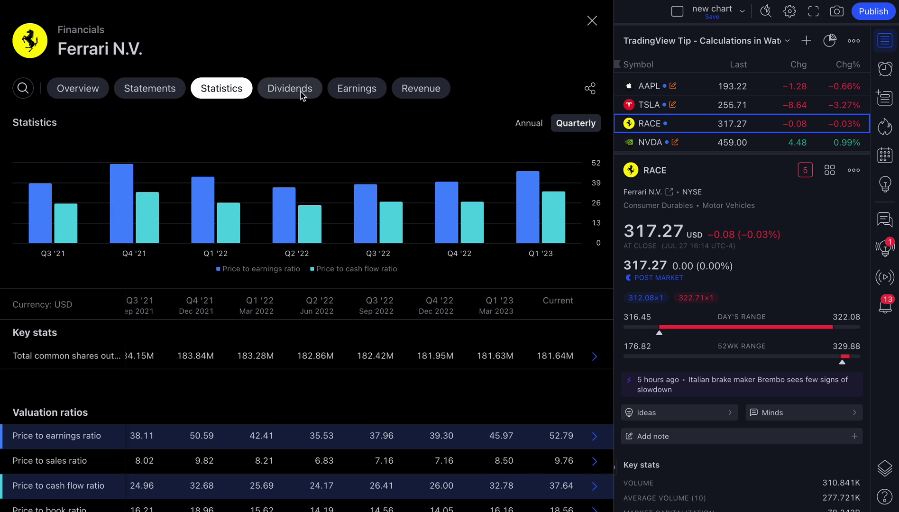
pyautogui.click(349, 95)
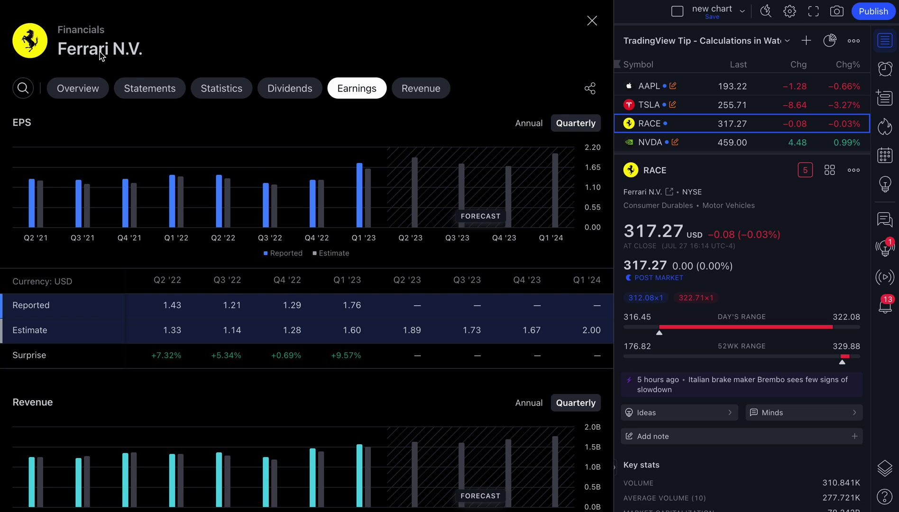
pyautogui.scroll(-2, 295, 367)
pyautogui.scroll(2, 311, 409)
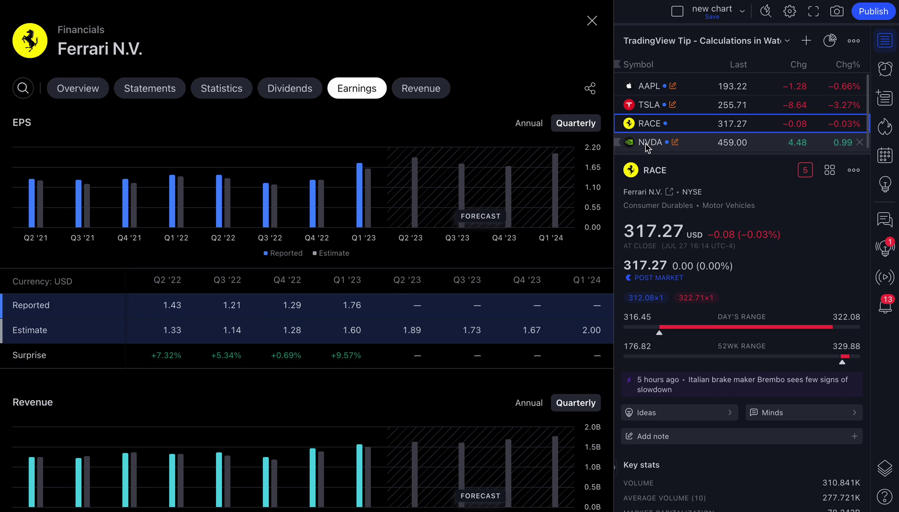
pyautogui.click(647, 145)
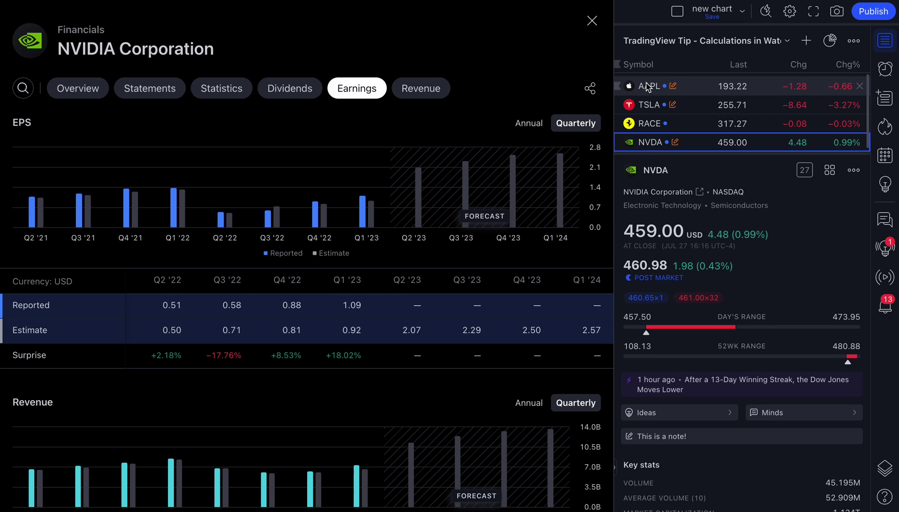
pyautogui.click(830, 171)
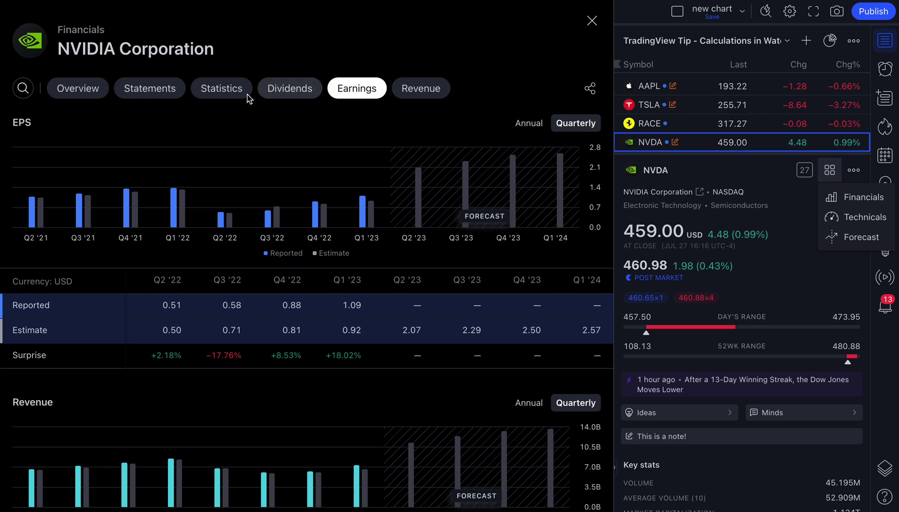
# Step: On NVIDIA's Financials Overview (1.134T market cap), expand the About section's full company description
pyautogui.click(107, 95)
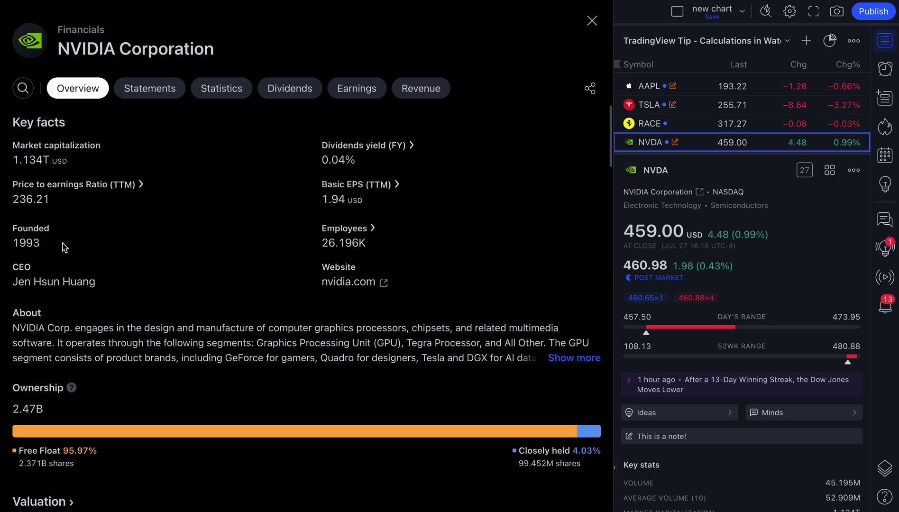
pyautogui.scroll(-3, 62, 246)
pyautogui.scroll(-5, 63, 246)
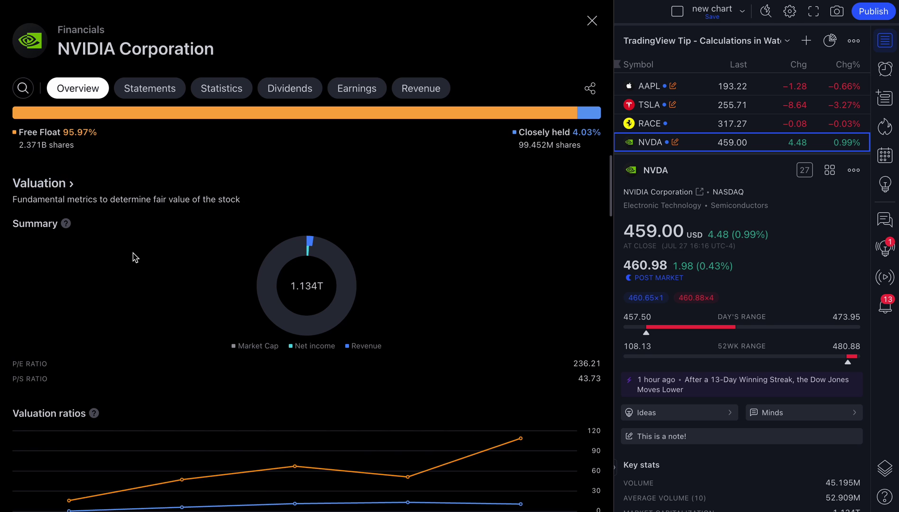
pyautogui.scroll(-2, 134, 256)
pyautogui.scroll(-4, 135, 256)
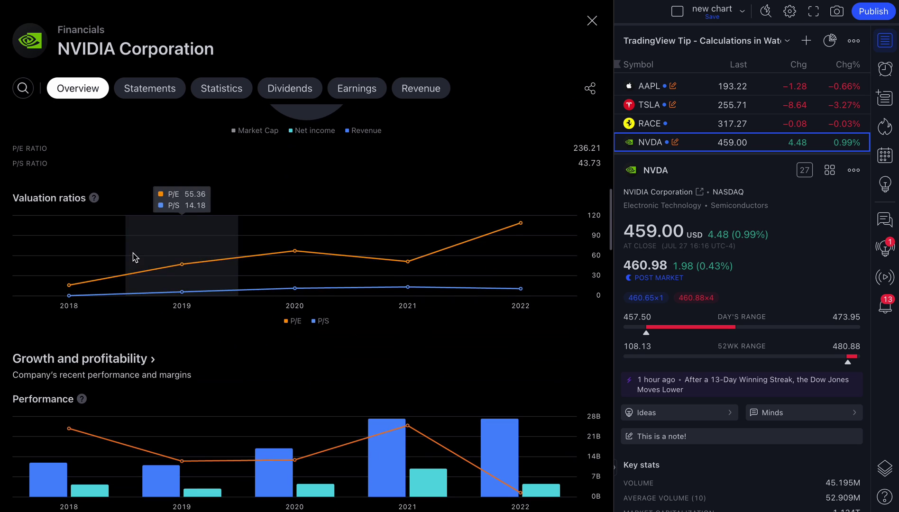
pyautogui.scroll(-6, 83, 223)
pyautogui.scroll(-13, 126, 245)
pyautogui.scroll(-12, 137, 249)
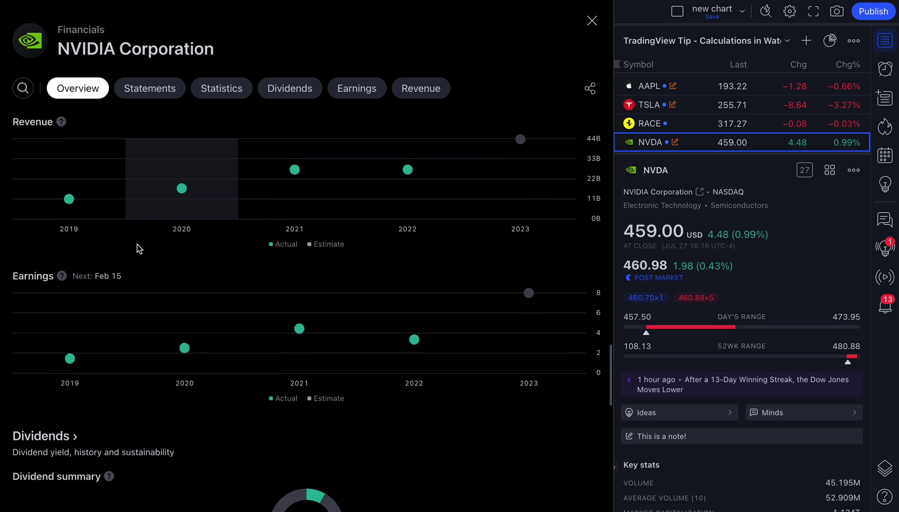
pyautogui.scroll(-4, 139, 252)
pyautogui.scroll(20, 139, 251)
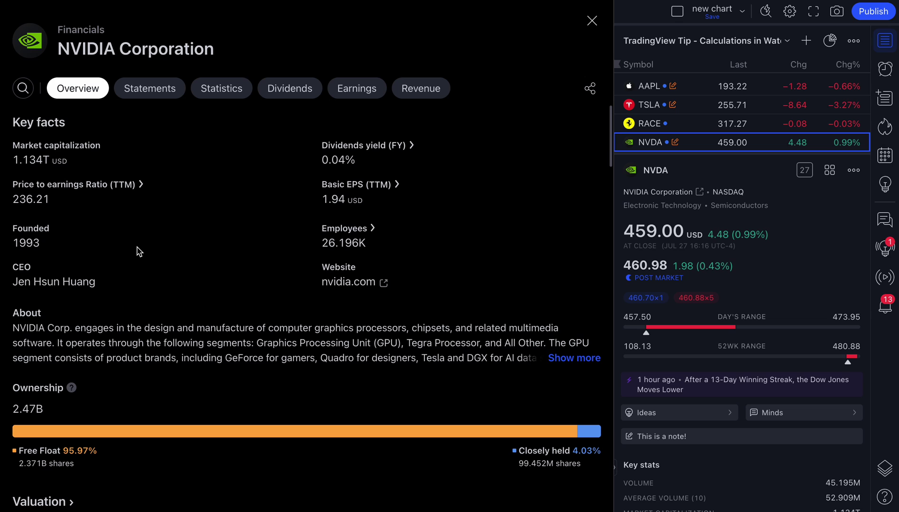
pyautogui.click(562, 359)
pyautogui.scroll(-2, 273, 396)
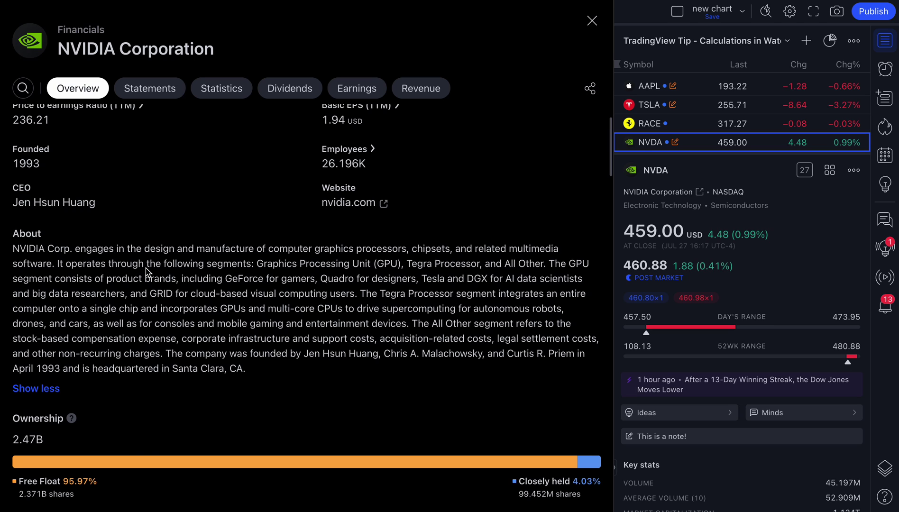
# Step: Expand NVIDIA's income statement rows: non-operating income, interest expense, operating expenses, selling/general, cost of goods sold
pyautogui.click(145, 93)
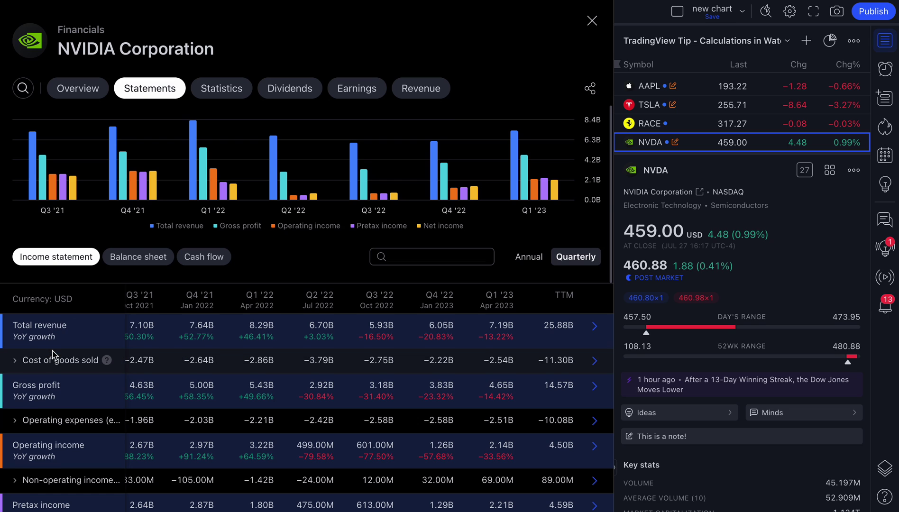
pyautogui.scroll(-3, 57, 356)
pyautogui.click(15, 328)
pyautogui.click(28, 359)
pyautogui.click(27, 436)
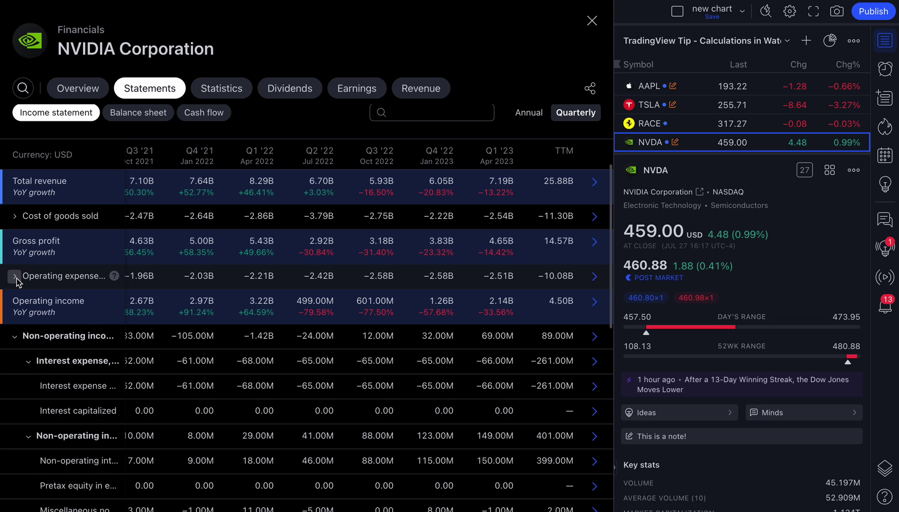
pyautogui.click(15, 276)
pyautogui.click(27, 302)
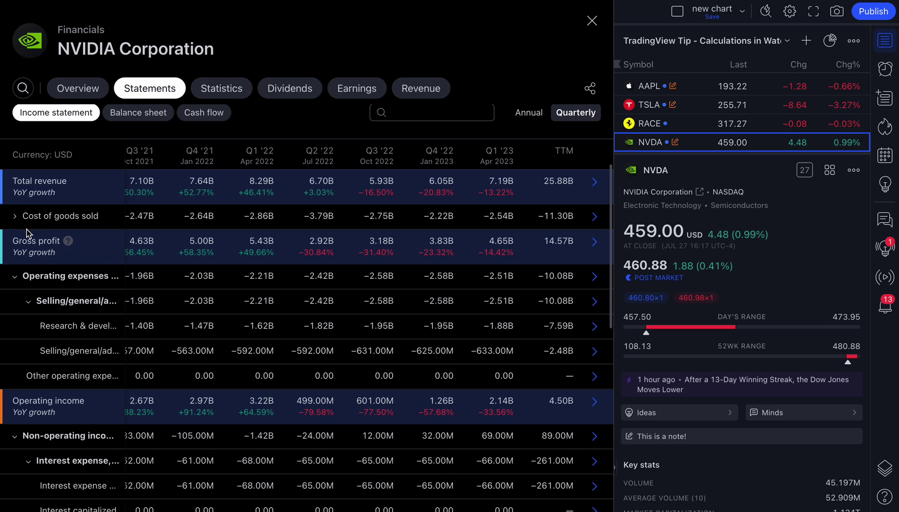
pyautogui.click(15, 217)
pyautogui.scroll(-7, 100, 306)
pyautogui.scroll(-1, 101, 306)
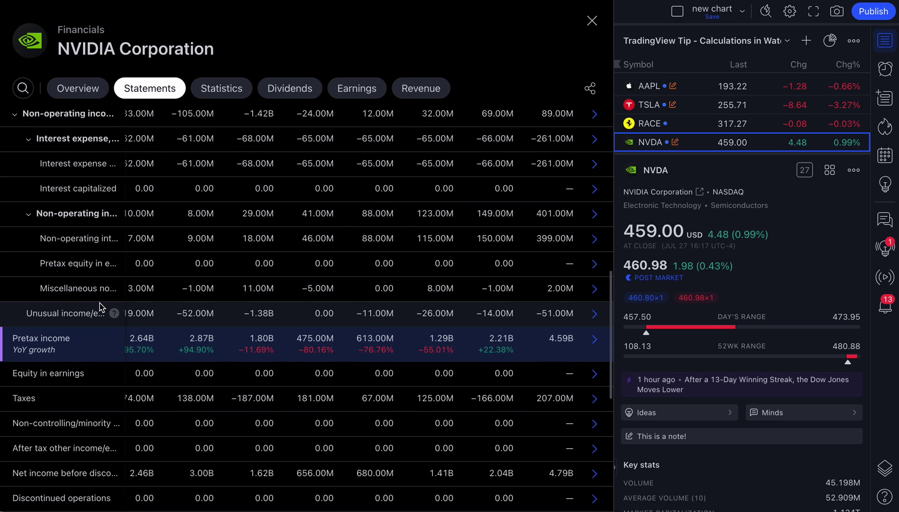
pyautogui.scroll(-4, 100, 306)
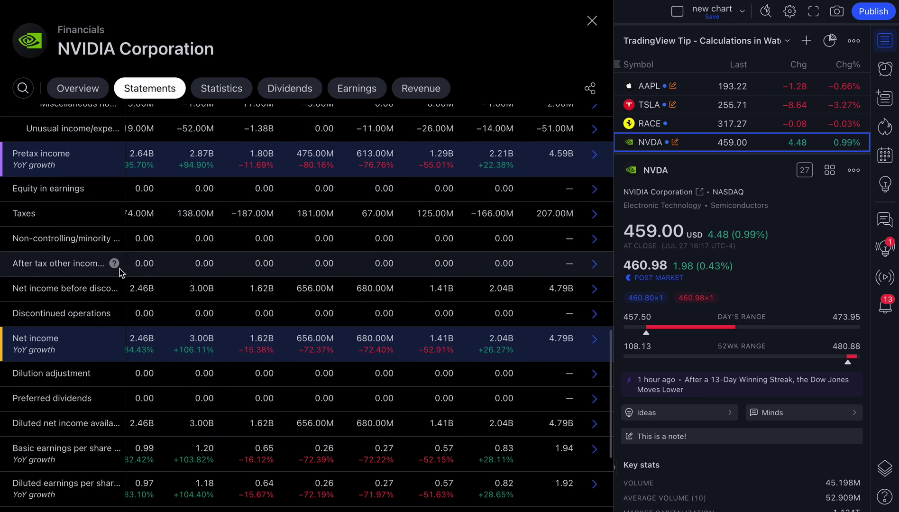
pyautogui.scroll(-4, 160, 186)
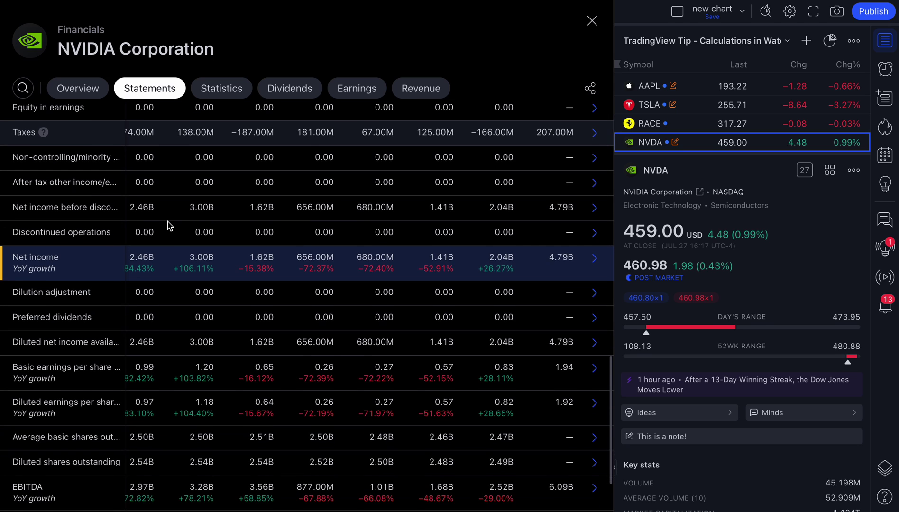
# Step: Browse NVIDIA's Statistics, Dividends and Earnings to Revenue by source, then open the Metrics menu
pyautogui.click(231, 91)
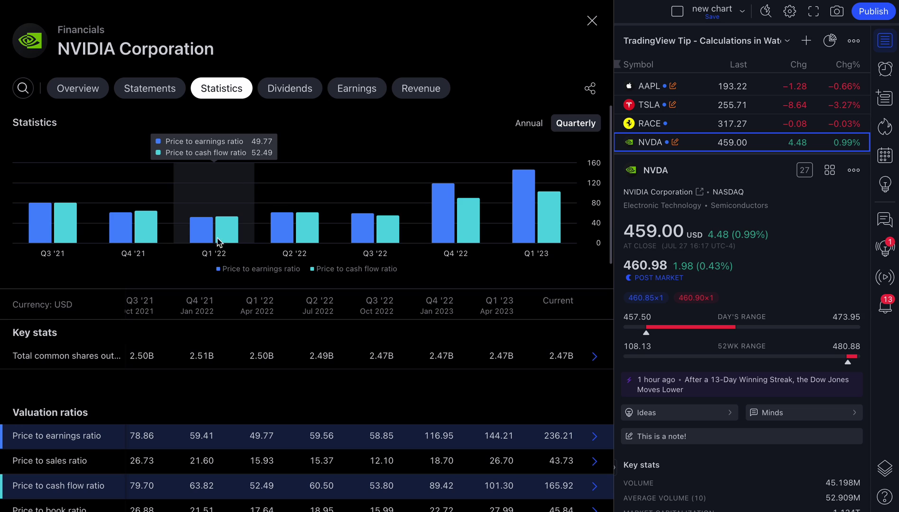
pyautogui.scroll(-3, 63, 324)
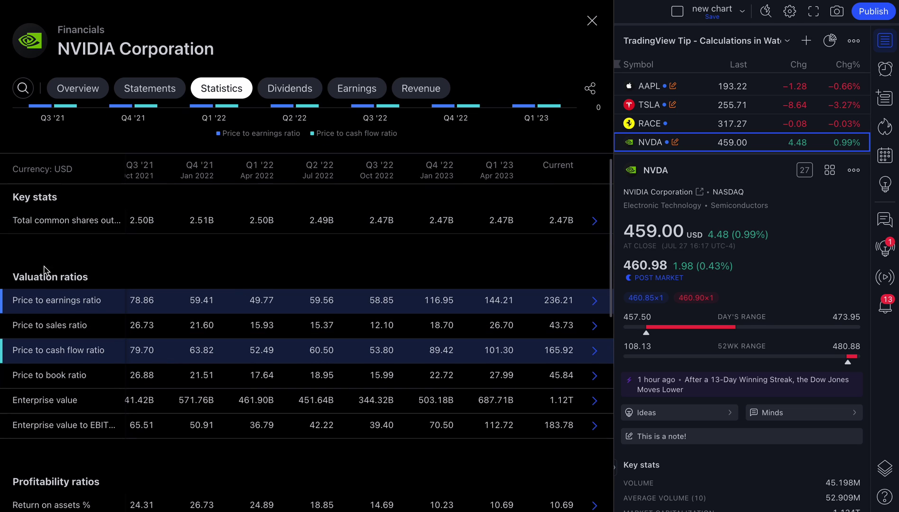
pyautogui.click(285, 90)
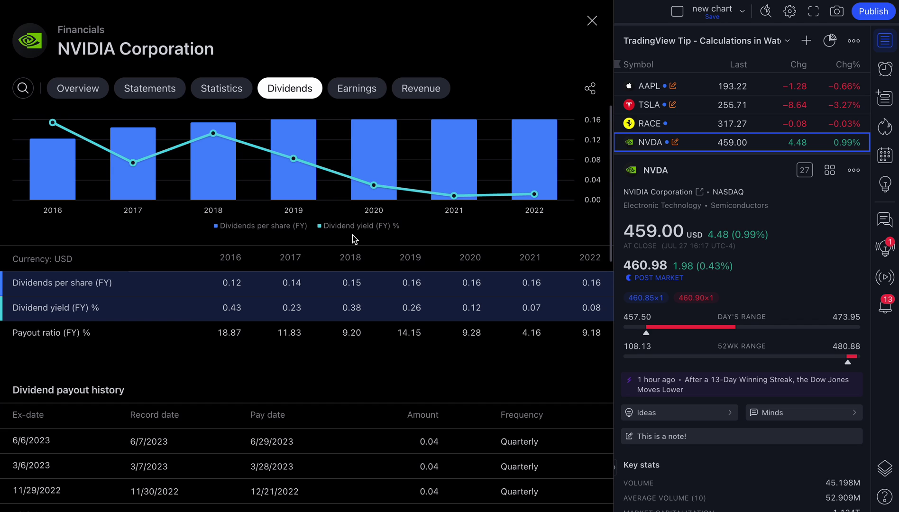
pyautogui.click(344, 94)
pyautogui.click(425, 94)
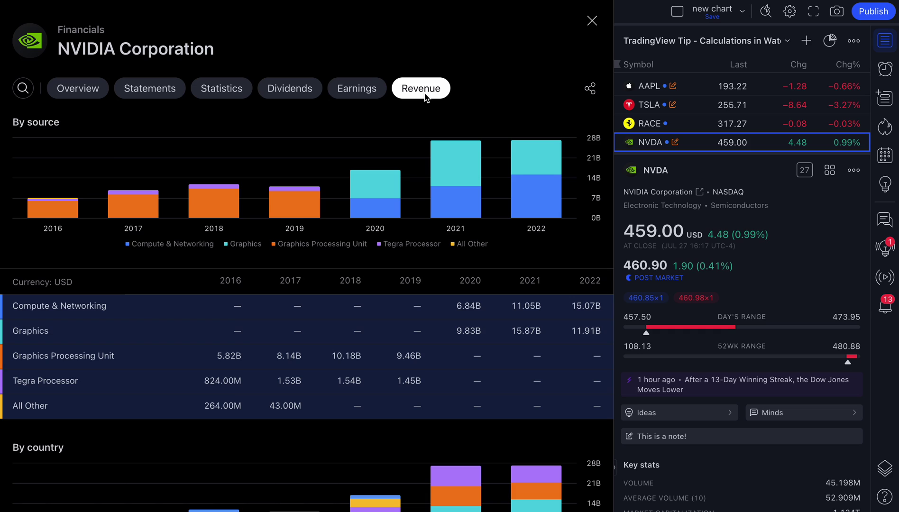
pyautogui.click(831, 174)
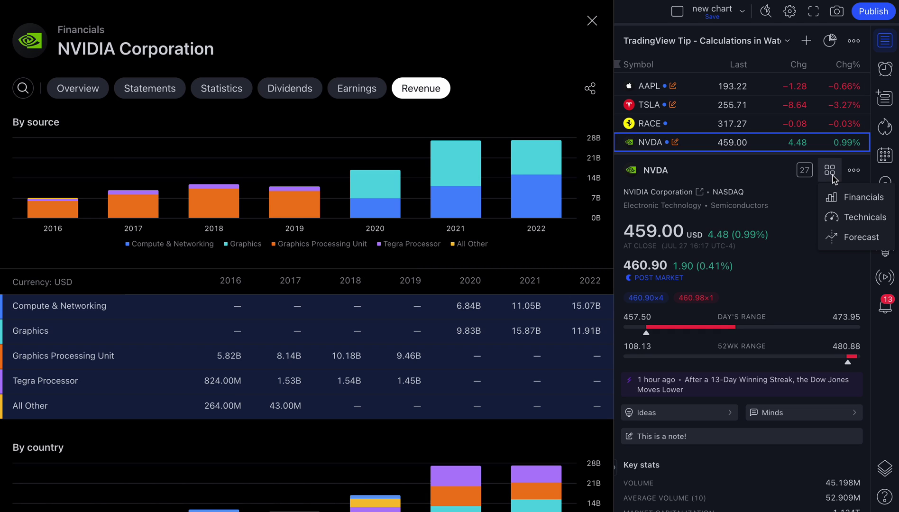
# Step: Open the Technicals dashboard and flip through Ferrari, Tesla and Apple before returning to Tesla
pyautogui.click(854, 225)
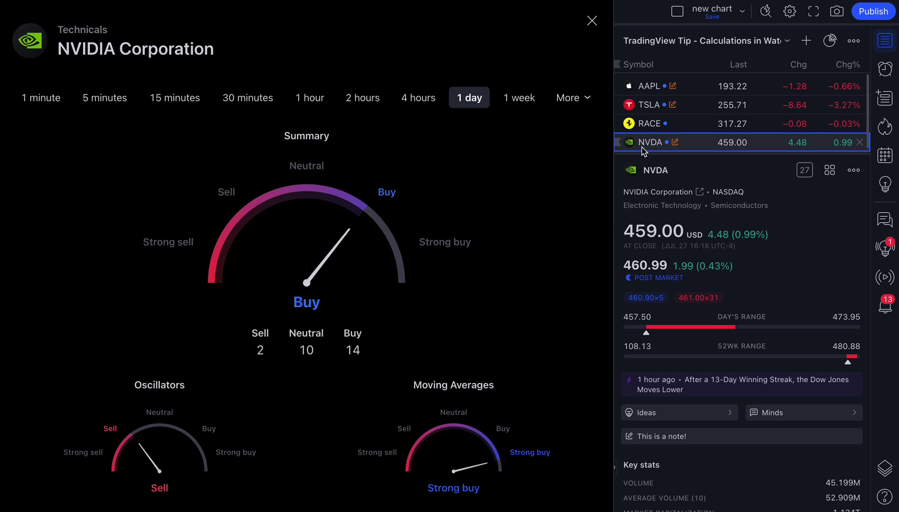
pyautogui.click(646, 124)
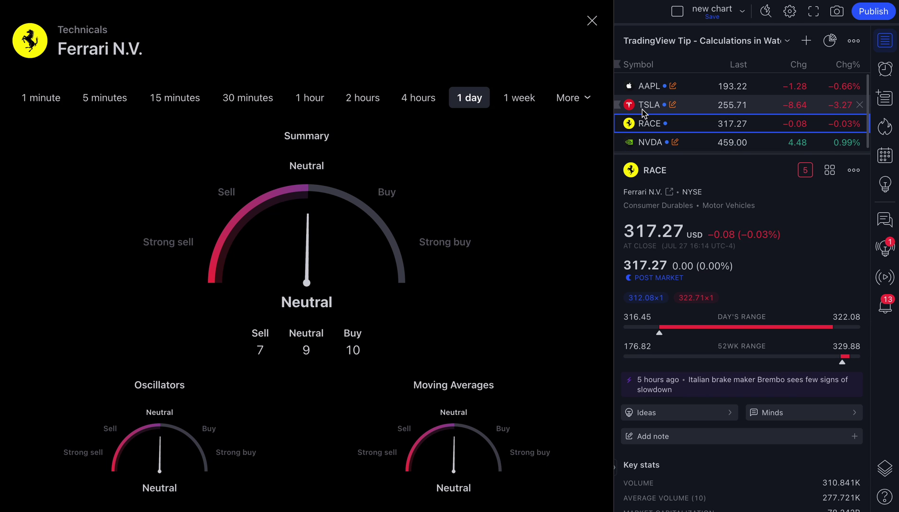
pyautogui.click(643, 105)
pyautogui.click(645, 90)
pyautogui.click(647, 105)
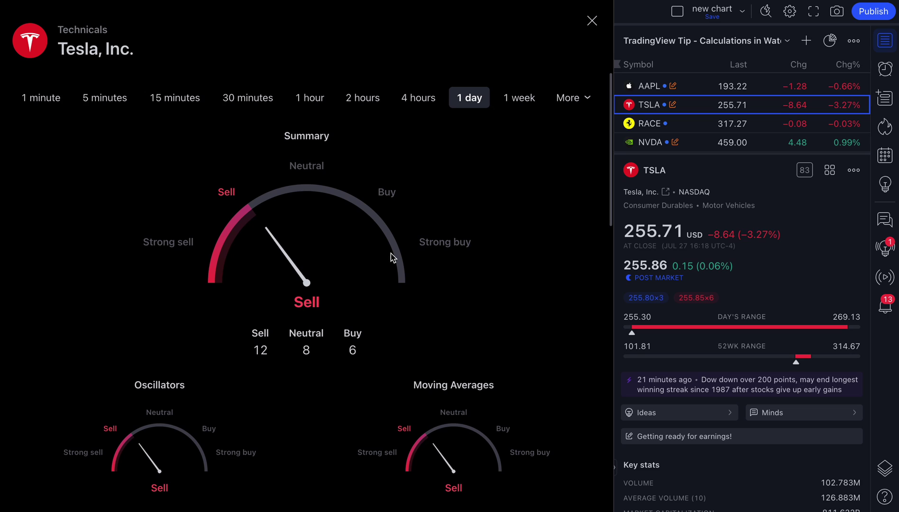
# Step: Step Tesla's technical ratings through 1m, 5m, 15m, 30m, 1h, 2h, 4h, 1D and 1W timeframes
pyautogui.click(53, 106)
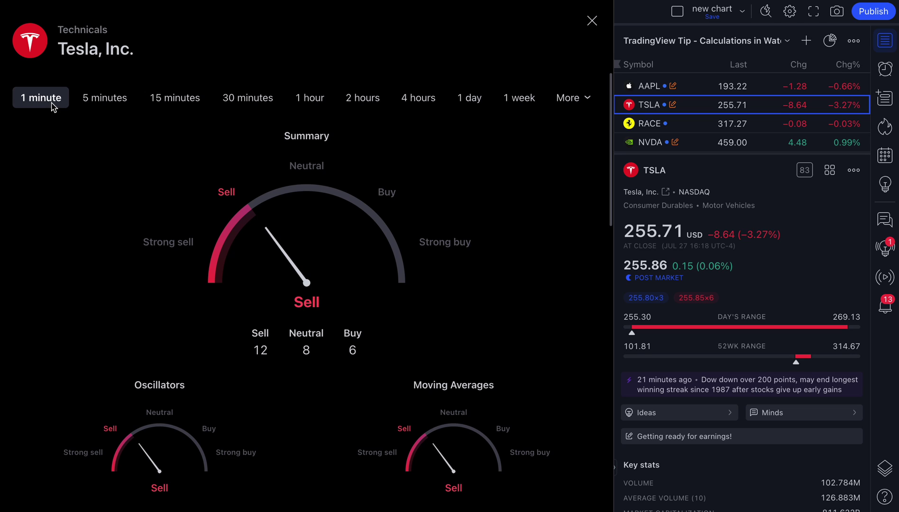
pyautogui.click(107, 100)
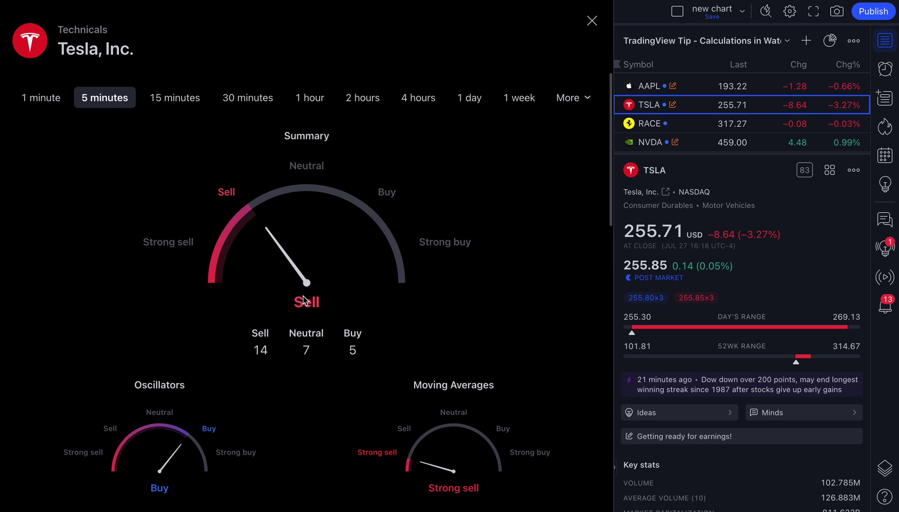
pyautogui.scroll(-7, 304, 300)
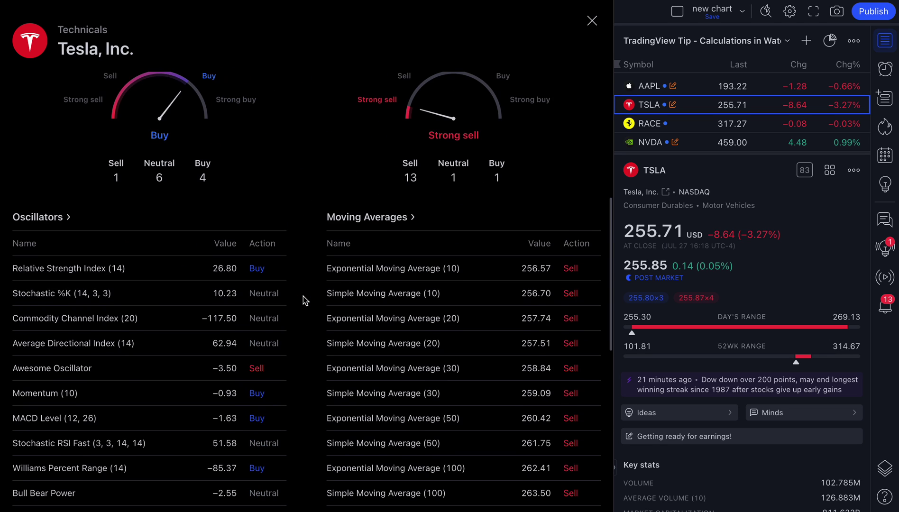
pyautogui.scroll(-5, 304, 300)
pyautogui.scroll(12, 303, 300)
pyautogui.click(175, 98)
pyautogui.click(244, 99)
pyautogui.click(309, 102)
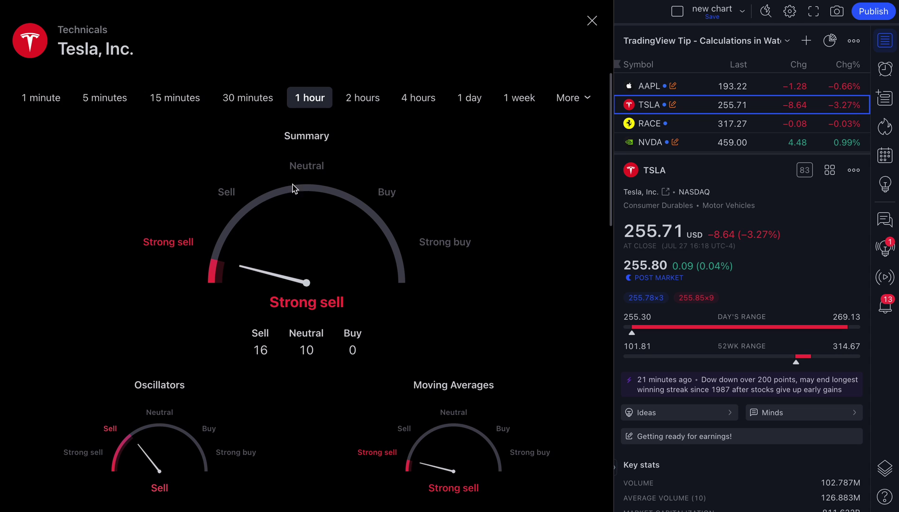
pyautogui.click(363, 103)
pyautogui.click(416, 97)
pyautogui.click(459, 98)
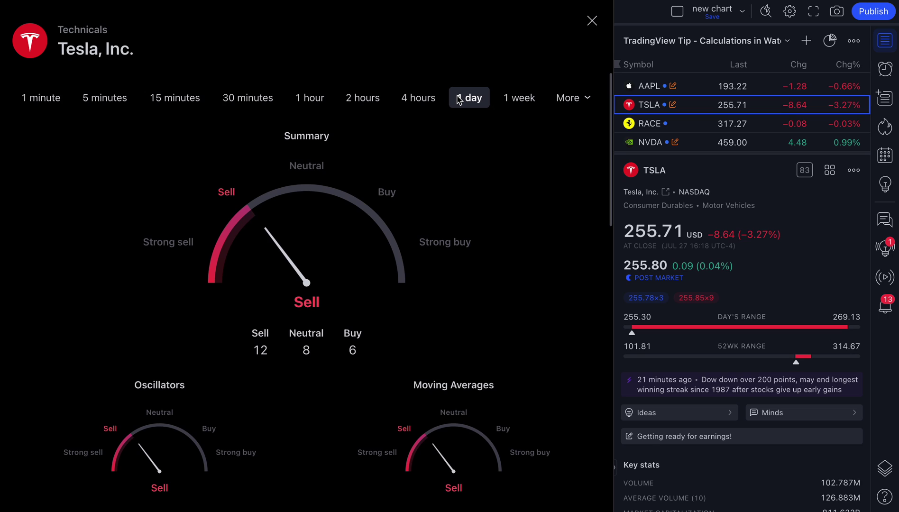
pyautogui.click(515, 98)
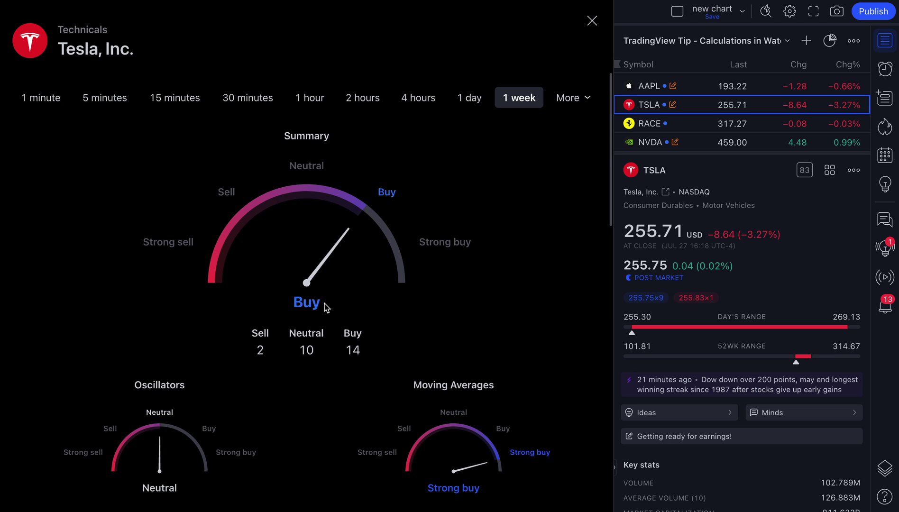
# Step: Review Tesla's weekly ratings, then show NVIDIA's weekly Buy summary with 15 buy signals
pyautogui.scroll(-15, 326, 306)
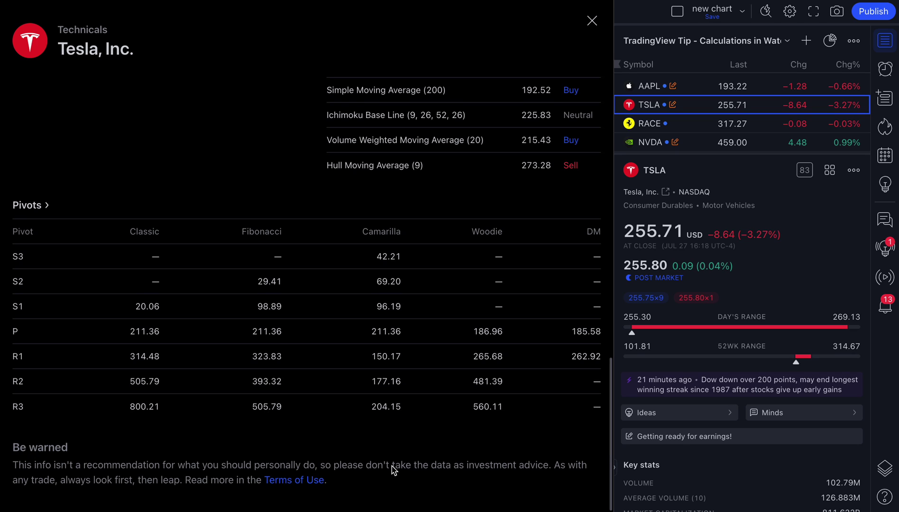
pyautogui.scroll(15, 392, 469)
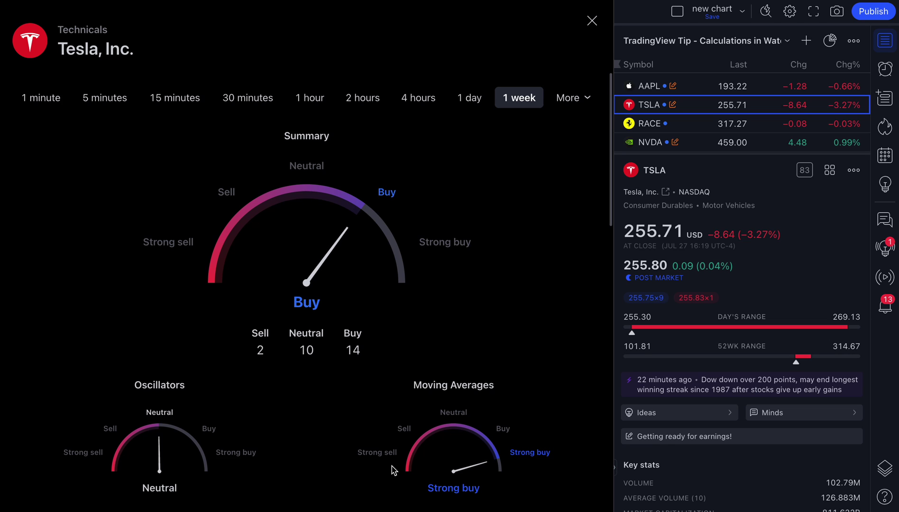
pyautogui.click(683, 142)
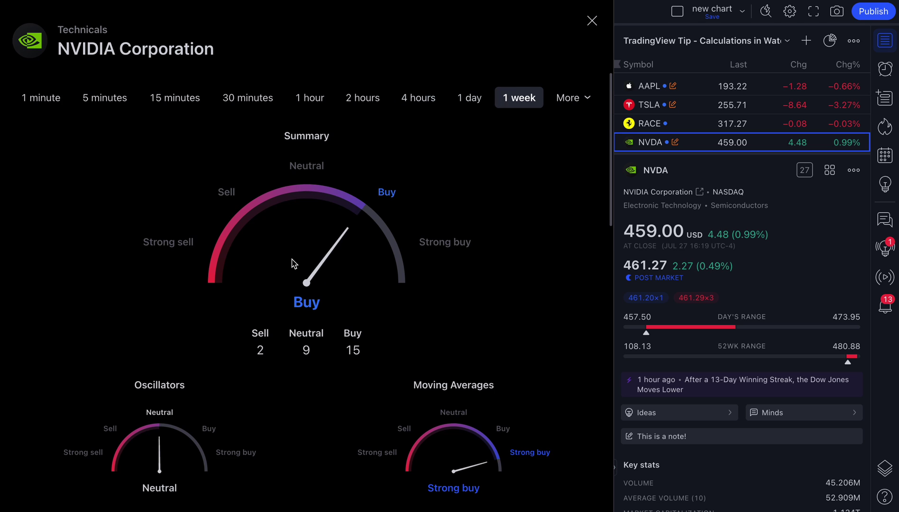
# Step: Review NVIDIA's weekly oscillators, moving averages and pivots, then show its 500.86 USD Forecast
pyautogui.scroll(-6, 291, 263)
pyautogui.scroll(-2, 291, 264)
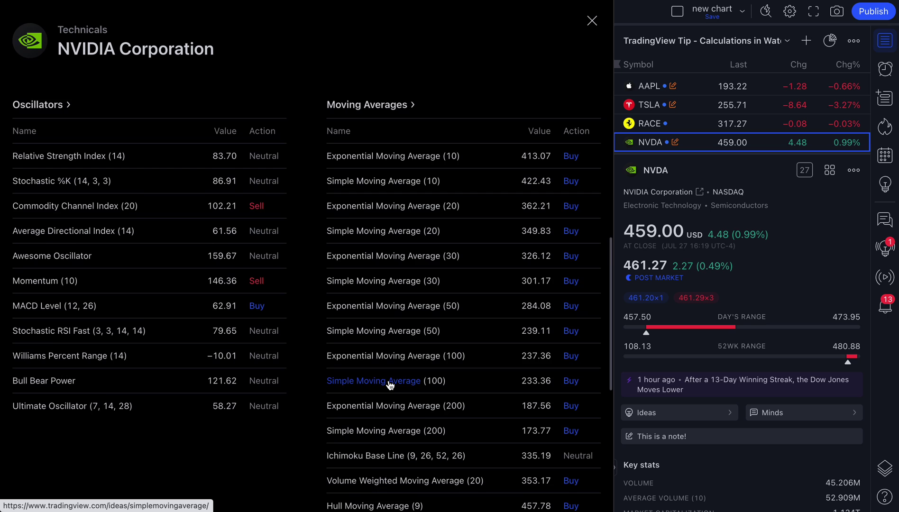
pyautogui.scroll(-6, 388, 382)
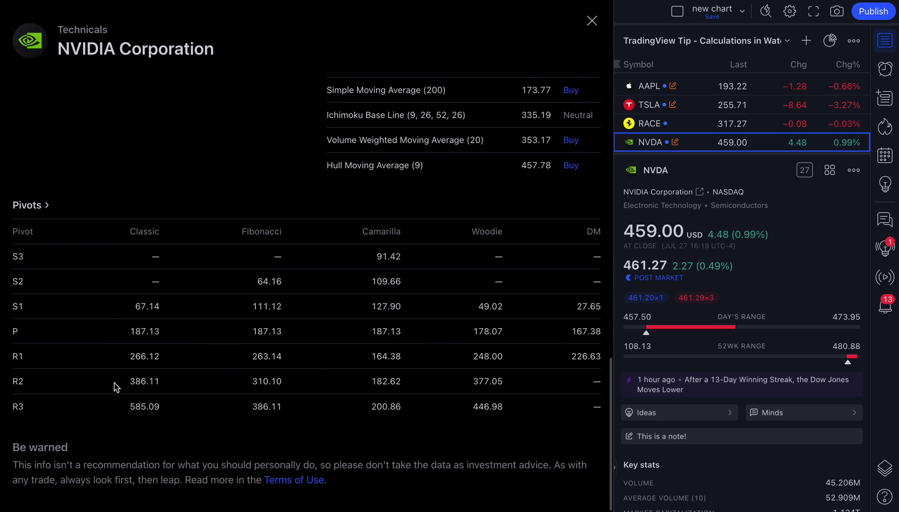
pyautogui.scroll(15, 114, 385)
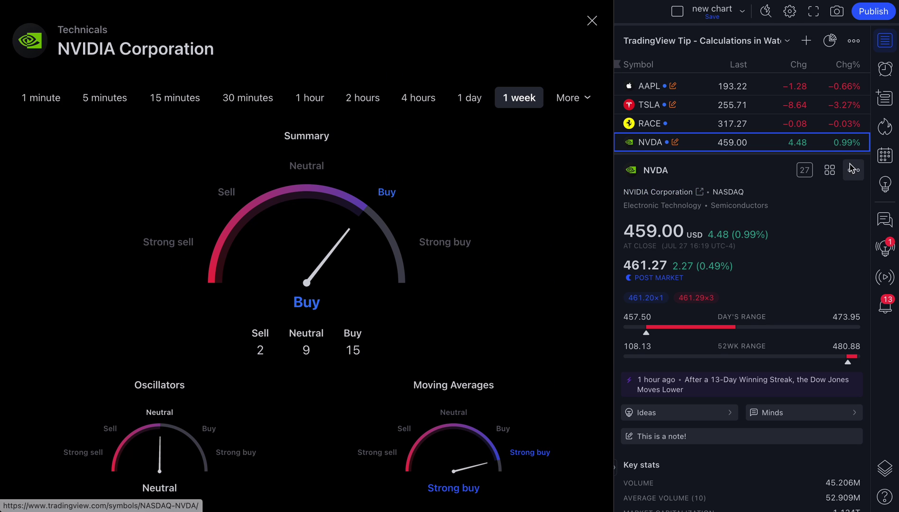
pyautogui.click(830, 171)
pyautogui.click(861, 239)
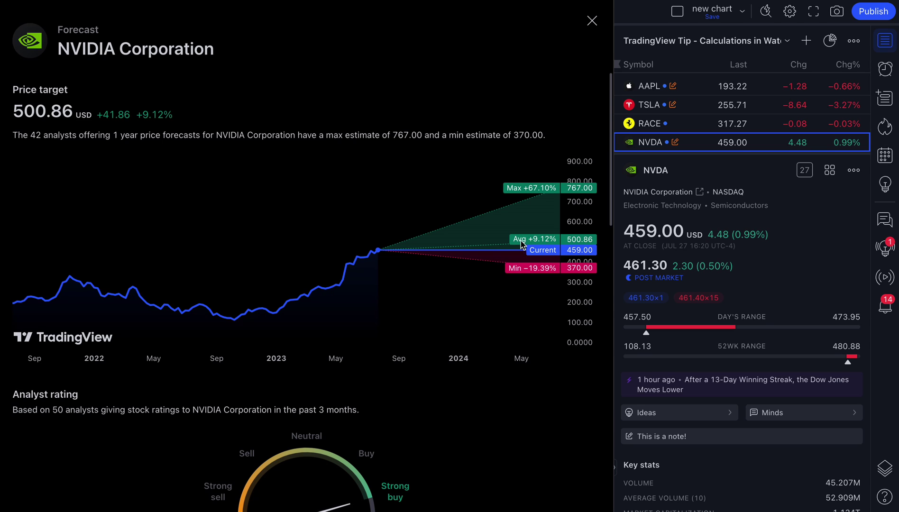
# Step: Switch NVIDIA's EPS chart to Annual figures and return to the 500.86 USD price target
pyautogui.scroll(-5, 355, 349)
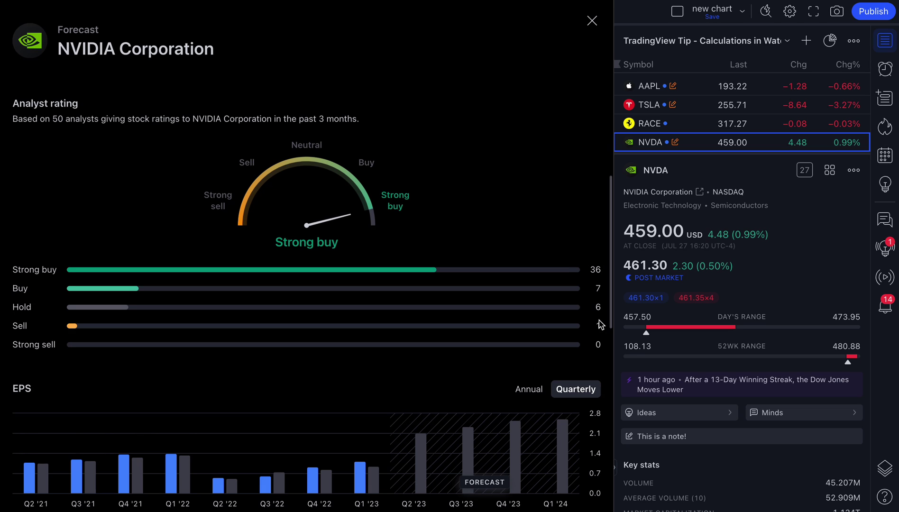
pyautogui.scroll(-5, 601, 358)
pyautogui.scroll(-5, 109, 277)
pyautogui.scroll(-2, 127, 304)
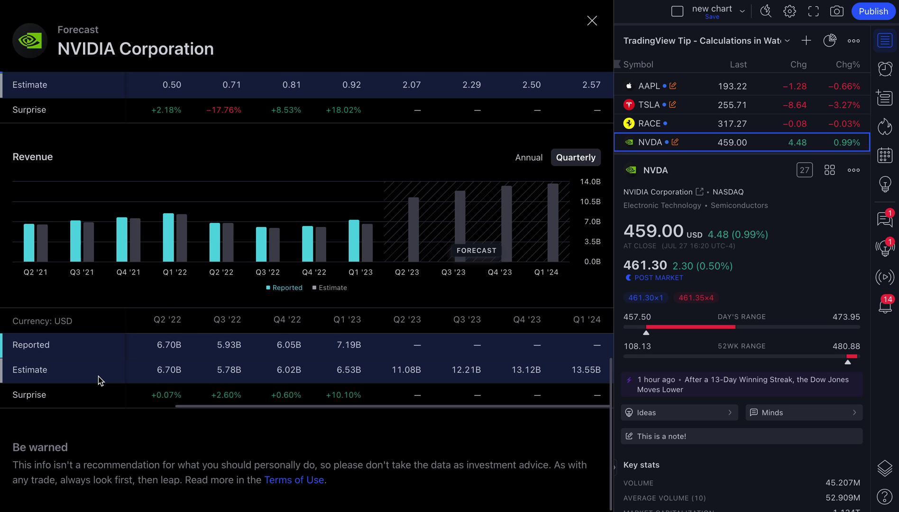
pyautogui.scroll(12, 100, 379)
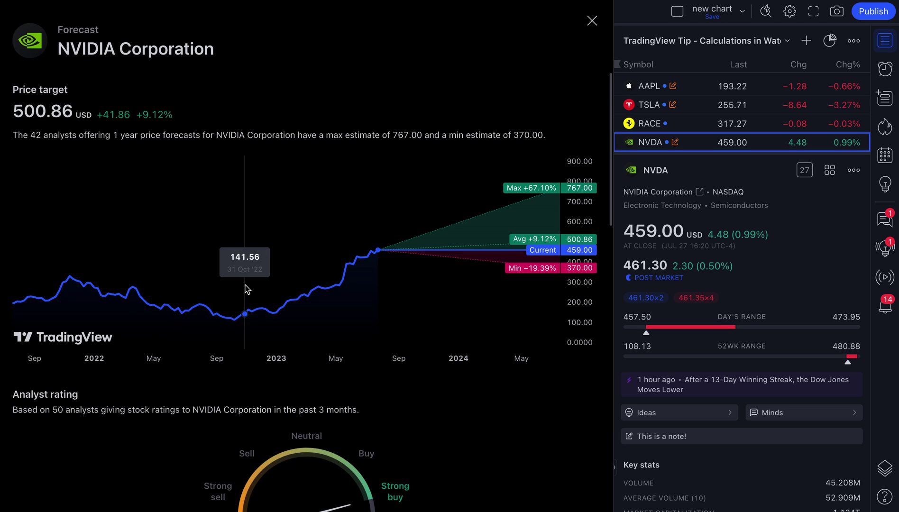
pyautogui.scroll(-2, 400, 206)
pyautogui.scroll(-4, 399, 204)
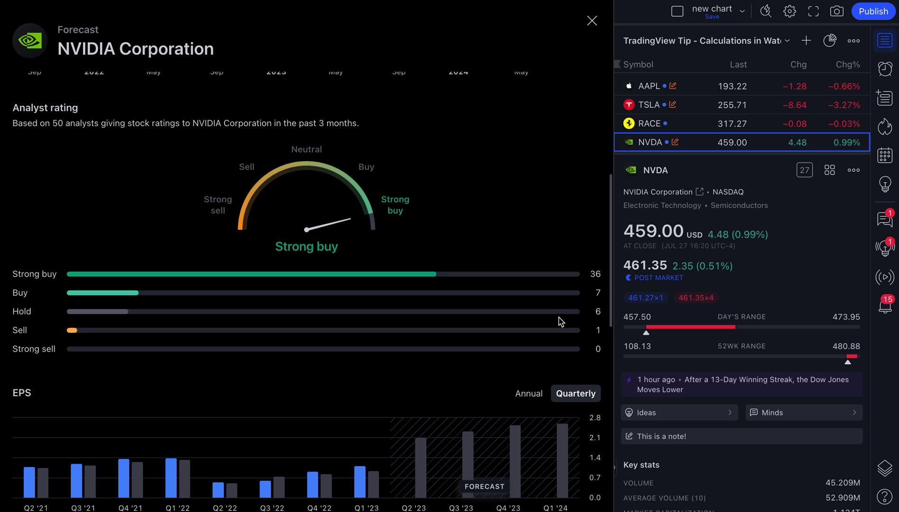
pyautogui.click(517, 397)
pyautogui.scroll(-5, 517, 398)
pyautogui.scroll(6, 518, 402)
pyautogui.scroll(5, 549, 329)
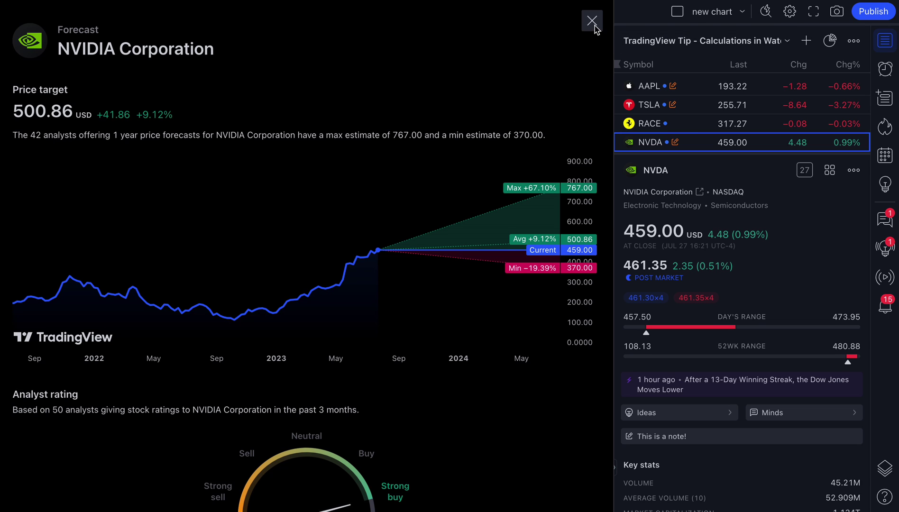
# Step: View Ferrari, Tesla and Apple forecasts, then hide the watchlist and close to the AAPL chart
pyautogui.click(696, 124)
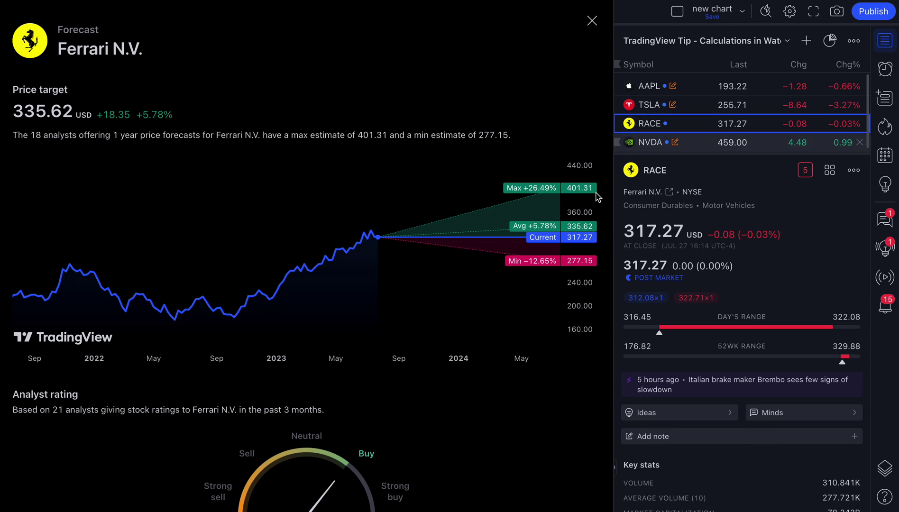
pyautogui.click(687, 106)
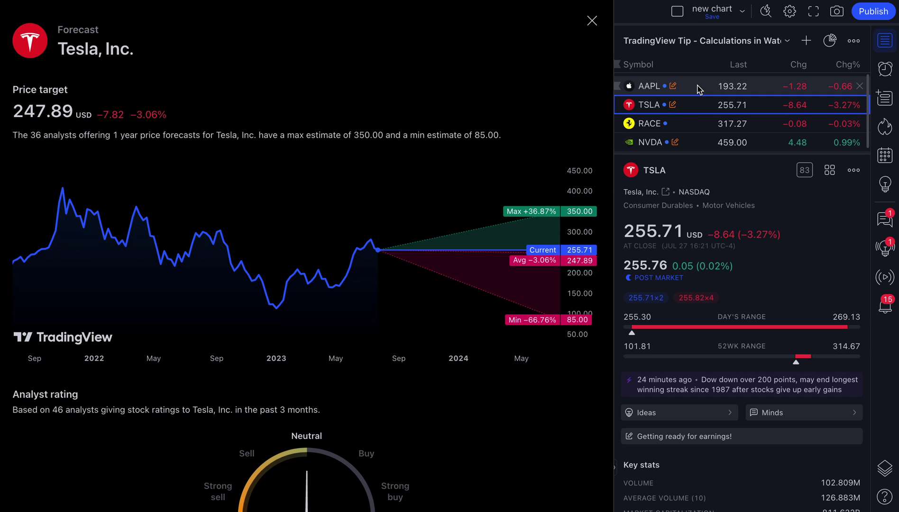
pyautogui.click(697, 89)
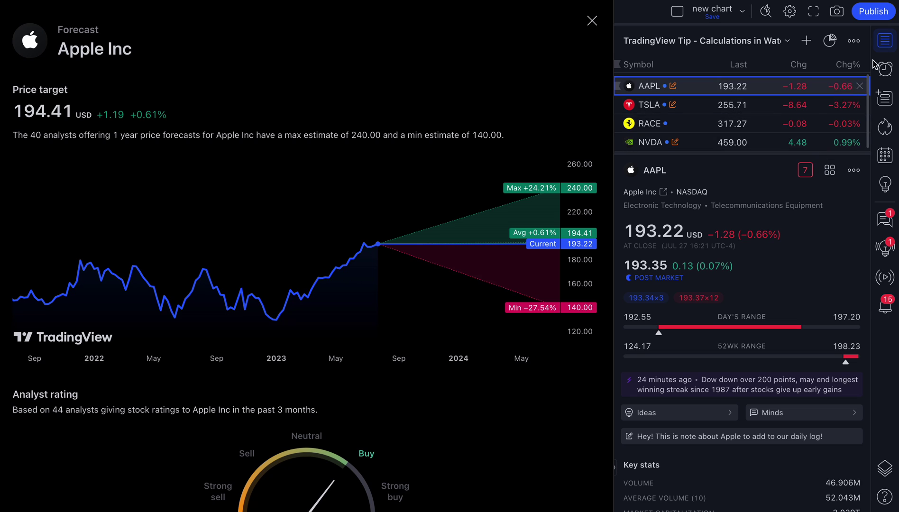
pyautogui.click(886, 42)
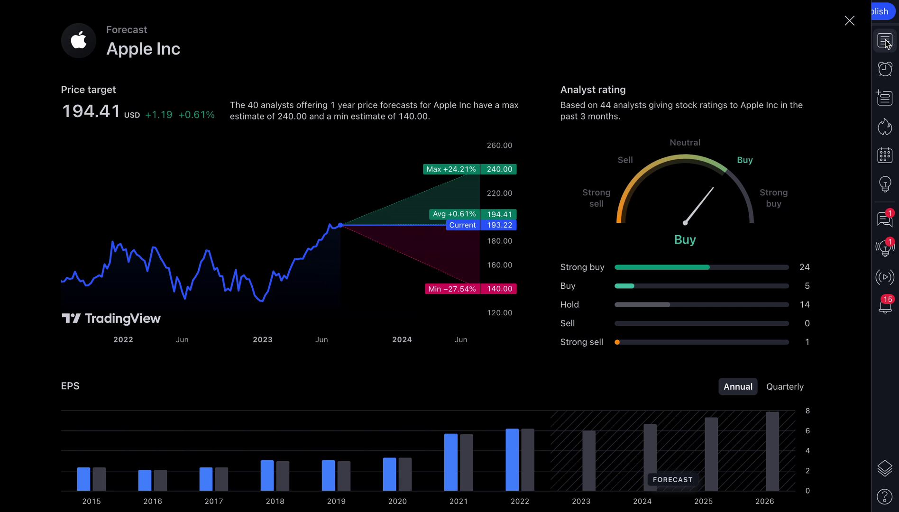
pyautogui.click(850, 21)
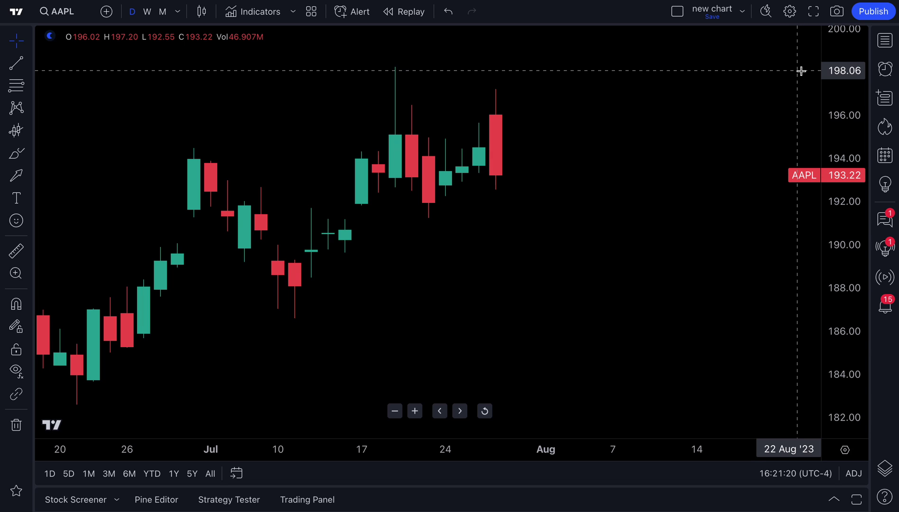
# Step: Show the watchlist and open Apple's Financials dashboard from the Metrics menu
pyautogui.click(885, 41)
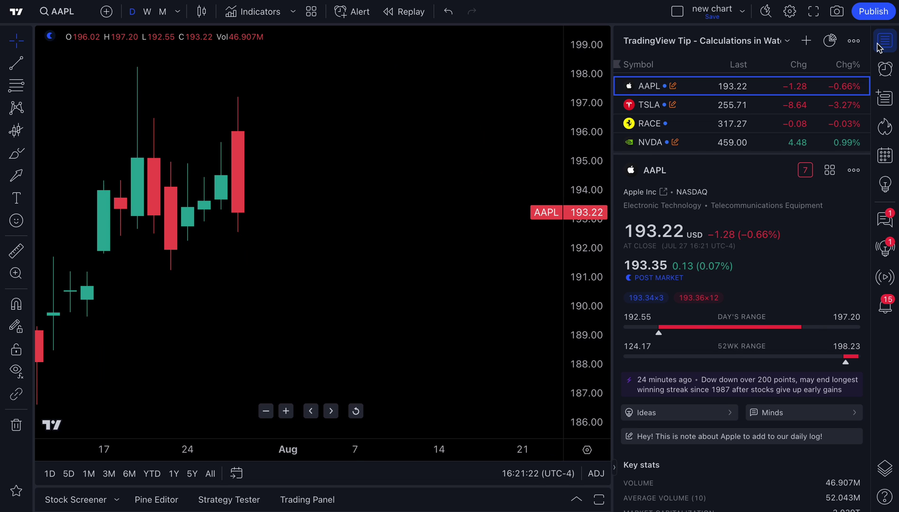
pyautogui.click(829, 174)
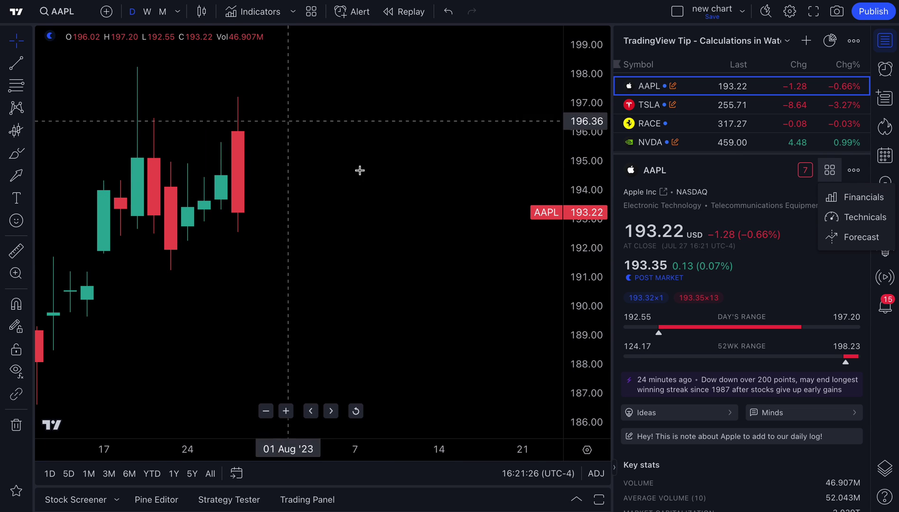
pyautogui.hscroll(-5, 222, 286)
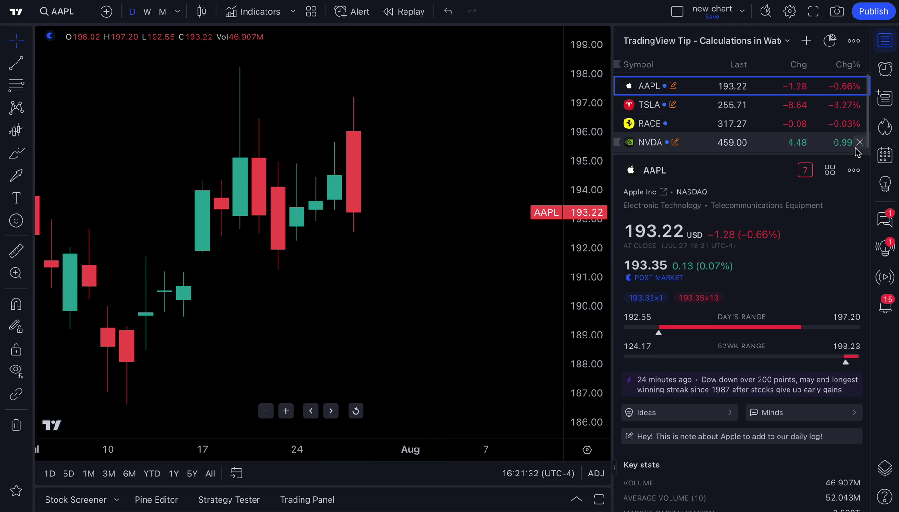
pyautogui.click(830, 170)
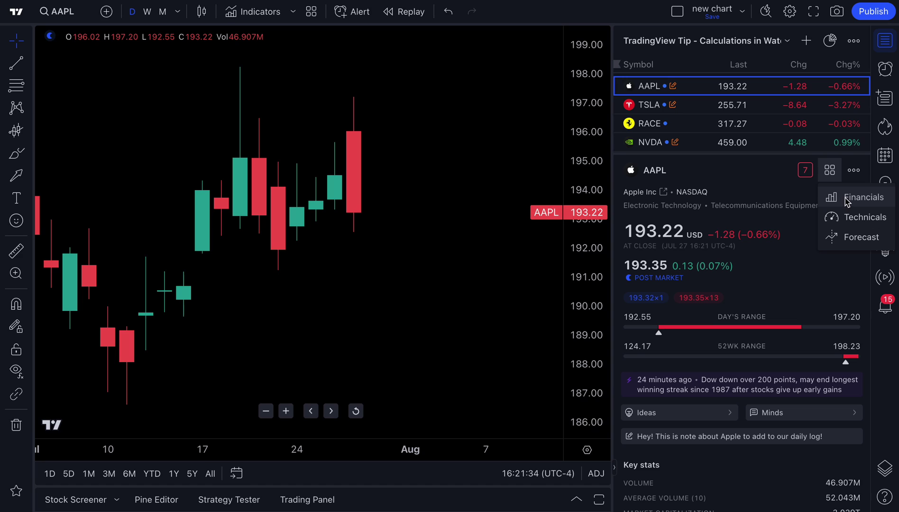
pyautogui.click(847, 199)
# Step: Switch Apple's metrics view to Technicals, then to Forecast
pyautogui.click(829, 170)
pyautogui.click(856, 217)
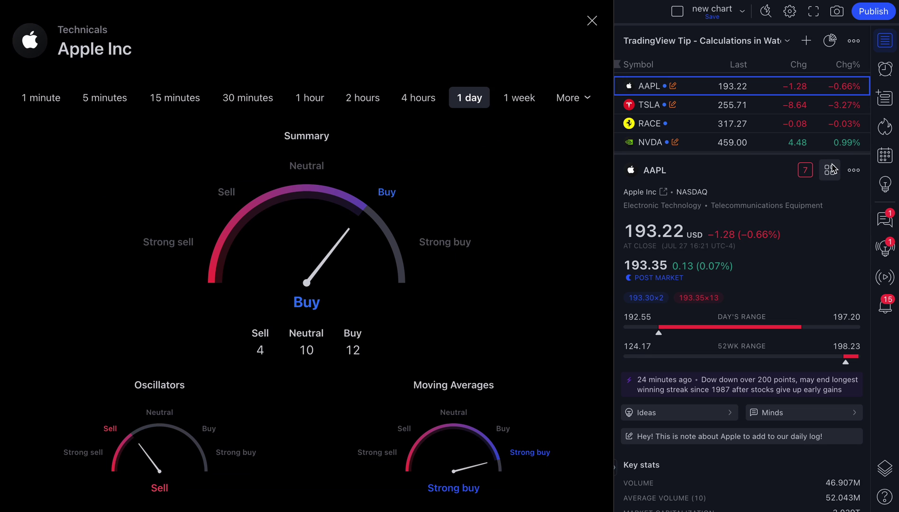
pyautogui.click(831, 170)
pyautogui.click(856, 237)
# Step: Close Apple's Forecast dashboard to return to the AAPL chart beside the watchlist
pyautogui.click(832, 174)
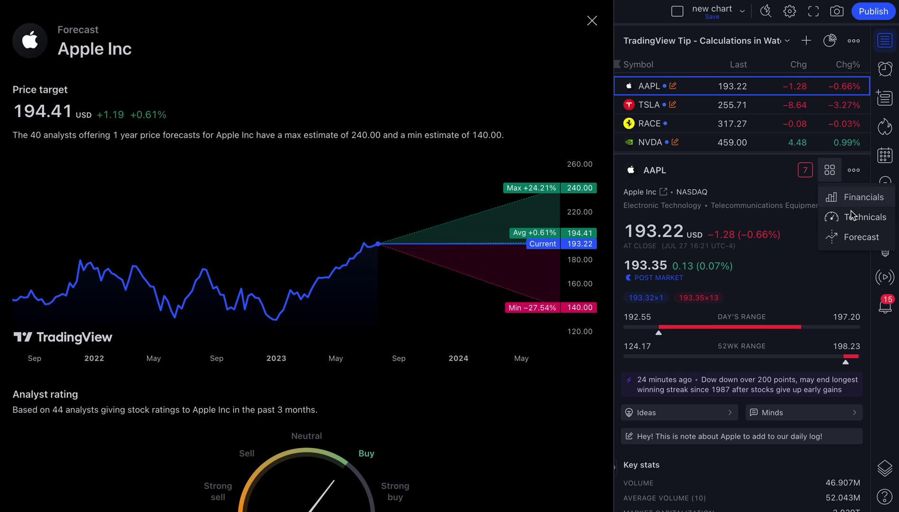
pyautogui.click(830, 170)
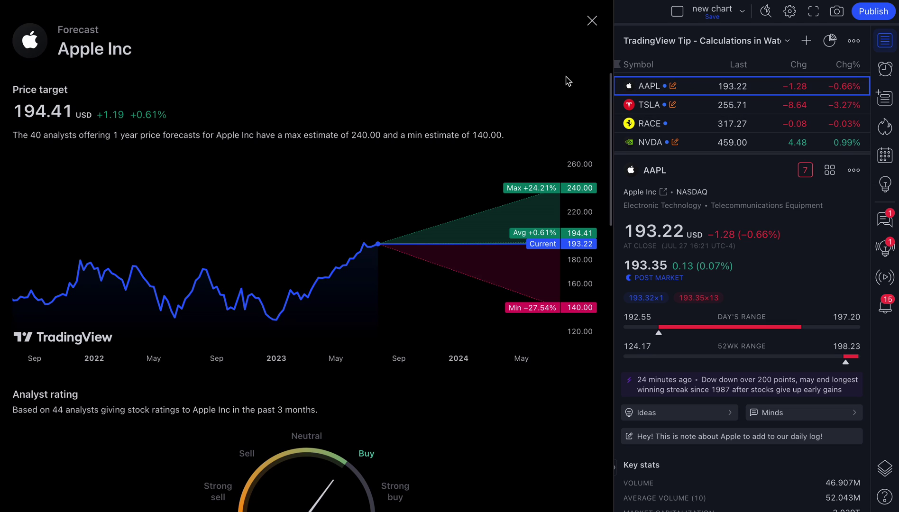
pyautogui.click(592, 22)
pyautogui.scroll(2, 277, 283)
pyautogui.scroll(-2, 278, 283)
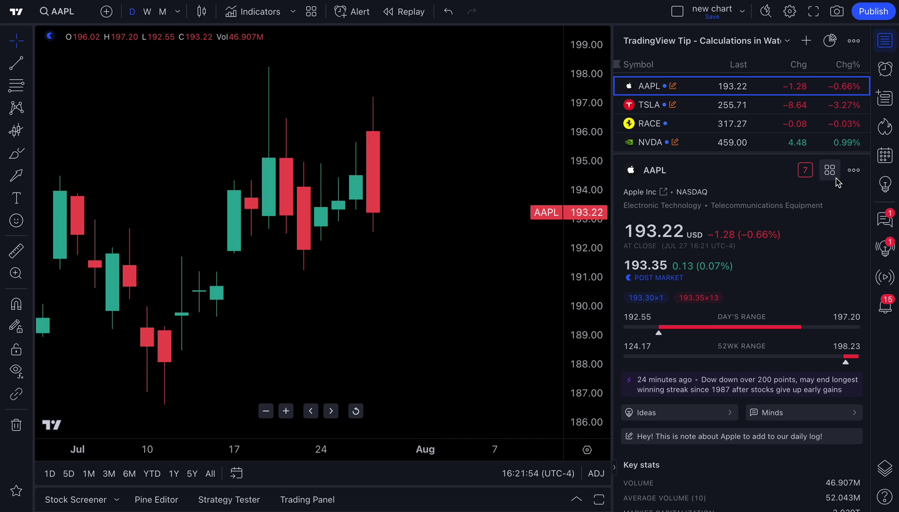
# Step: Toggle the watchlist sidebar back on and widen the watchlist and details panel
pyautogui.click(886, 43)
pyautogui.scroll(2, 636, 222)
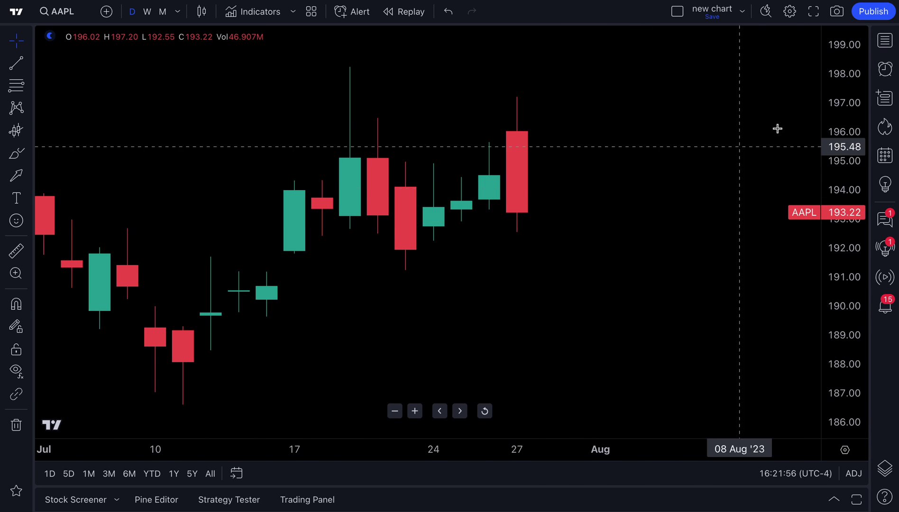
pyautogui.click(882, 45)
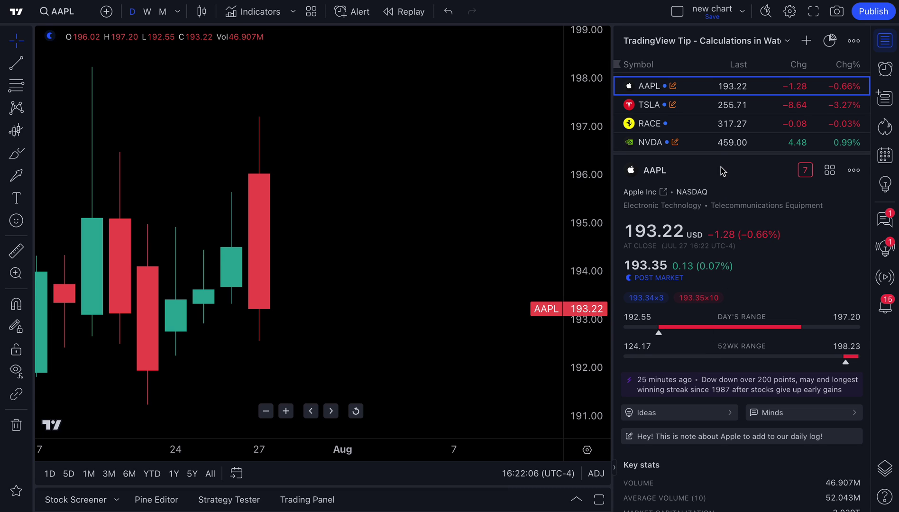
pyautogui.moveTo(719, 154)
pyautogui.mouseDown()
pyautogui.moveTo(720, 186)
pyautogui.moveTo(719, 167)
pyautogui.mouseUp()
pyautogui.moveTo(613, 197); pyautogui.dragTo(552, 211)
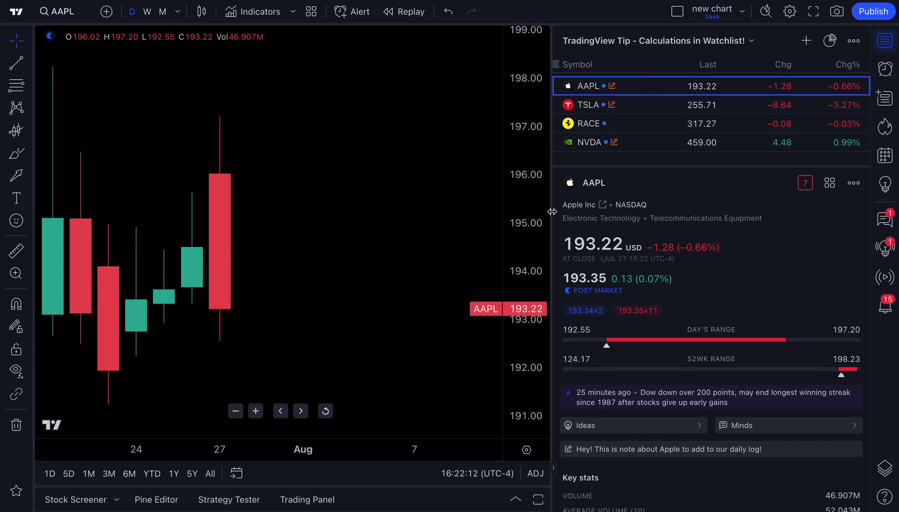
# Step: Browse Apple's community ideas and Minds feed, returning to its details each time
pyautogui.click(612, 426)
pyautogui.click(570, 186)
pyautogui.click(728, 425)
pyautogui.click(568, 183)
# Step: Check Apple's notes and news headlines, then return to its details panel
pyautogui.click(672, 458)
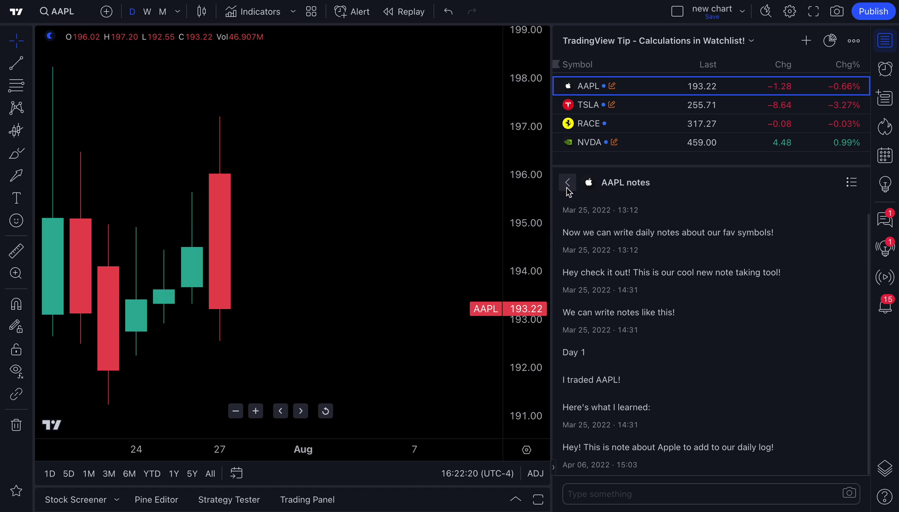
pyautogui.click(567, 183)
pyautogui.click(646, 400)
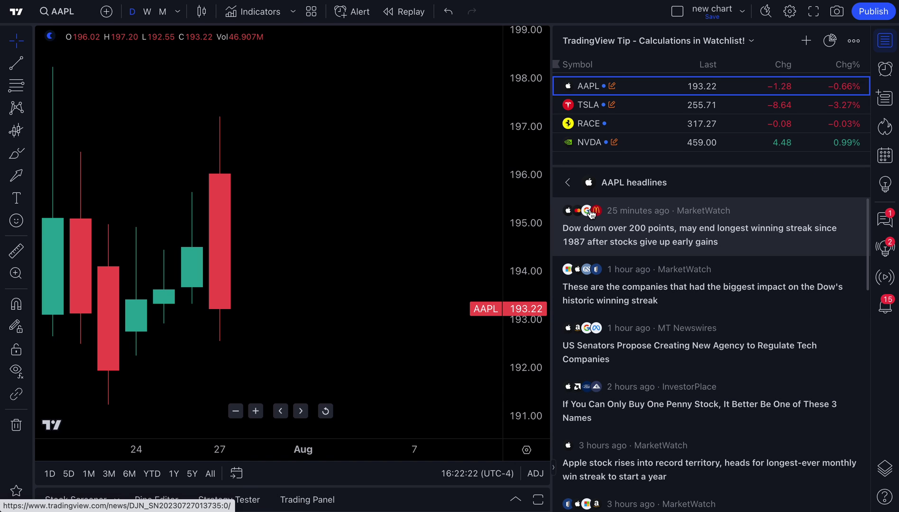
pyautogui.click(570, 187)
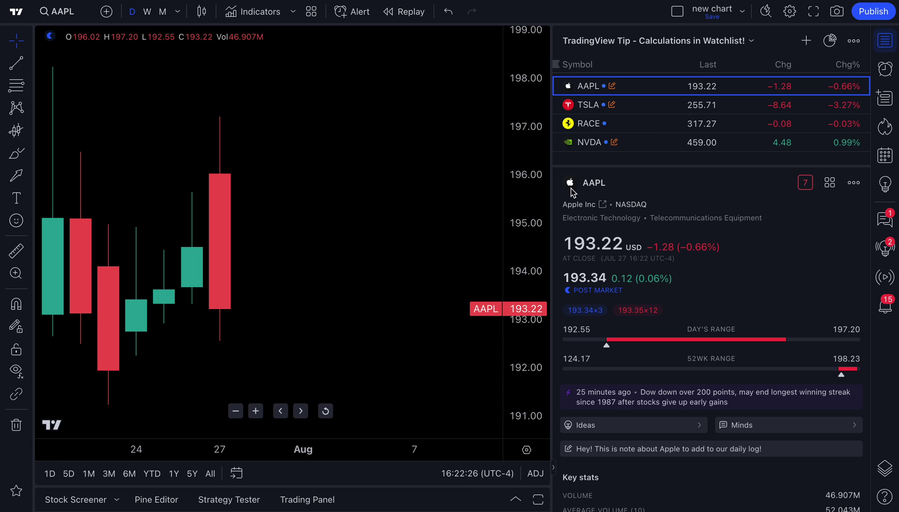
pyautogui.scroll(-10, 645, 370)
pyautogui.scroll(10, 654, 362)
# Step: Switch the chart to Ferrari (RACE) and open its Financials dashboard
pyautogui.click(626, 144)
pyautogui.click(636, 125)
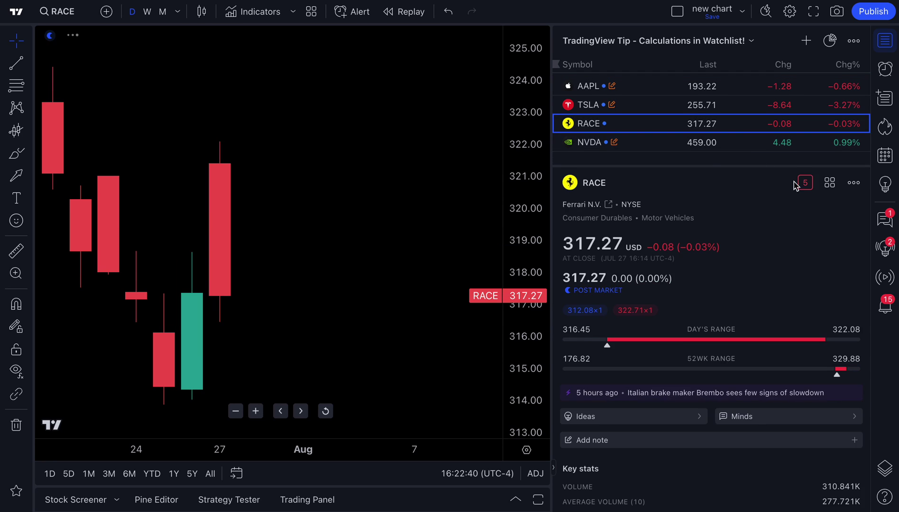
pyautogui.click(829, 191)
pyautogui.click(848, 207)
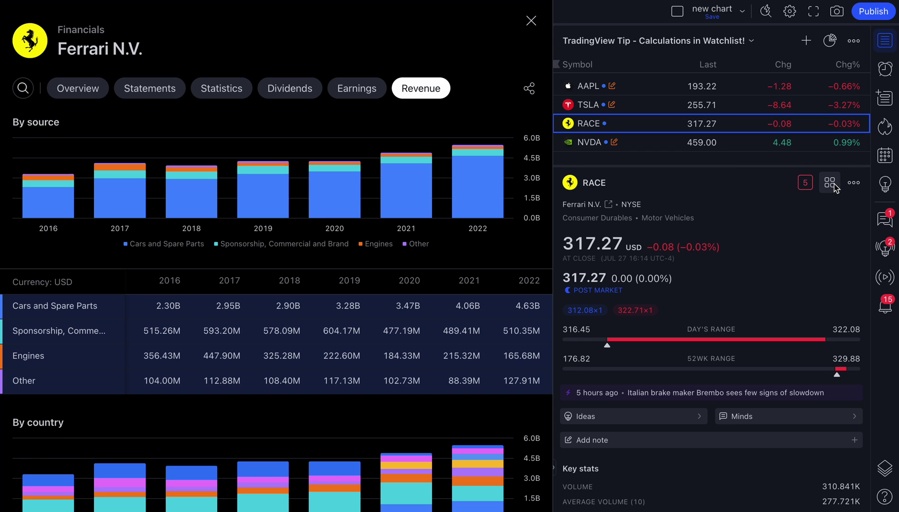
# Step: Switch Ferrari's metrics view to Technicals, then to Forecast
pyautogui.click(834, 186)
pyautogui.click(848, 230)
pyautogui.click(834, 189)
pyautogui.click(835, 247)
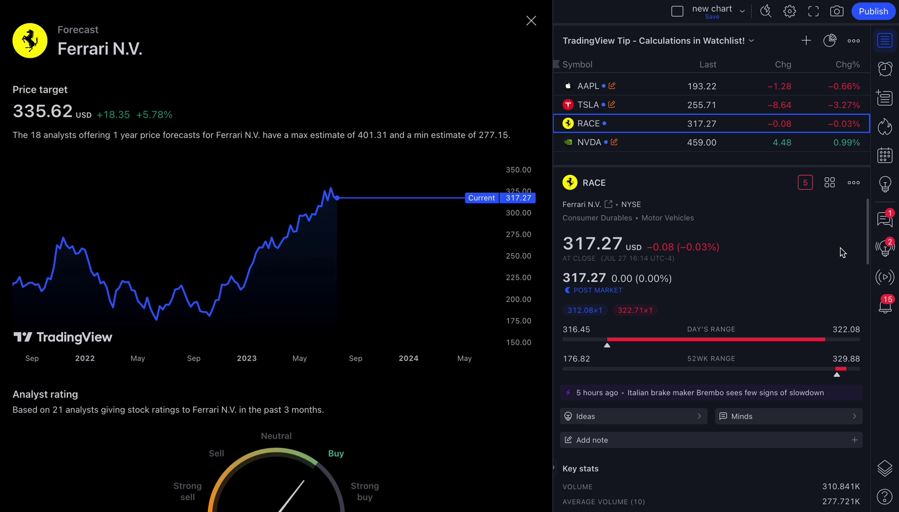
# Step: Return to Ferrari's Financials dashboard and bring up its sharing options
pyautogui.click(834, 191)
pyautogui.click(847, 213)
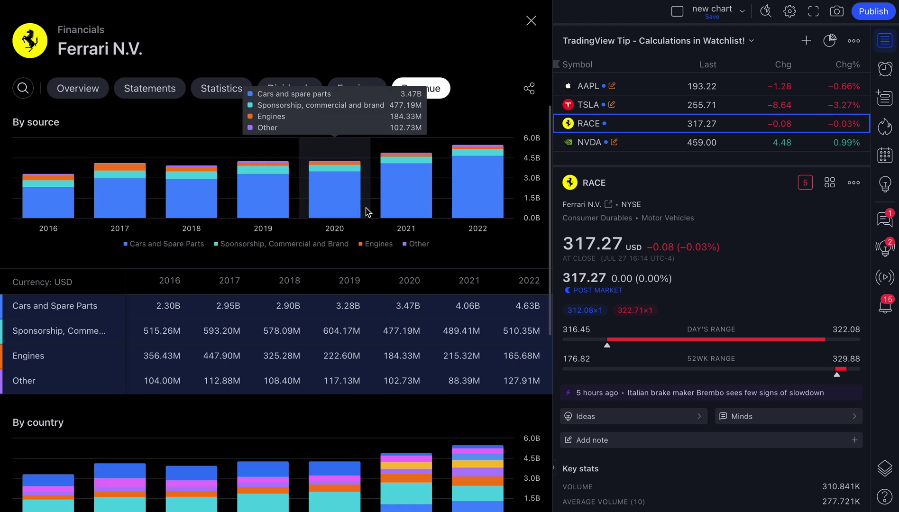
pyautogui.click(535, 89)
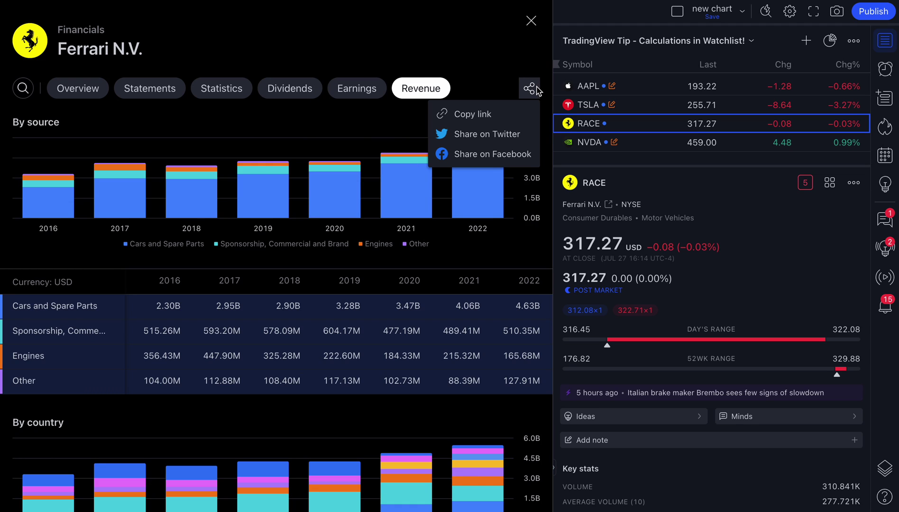